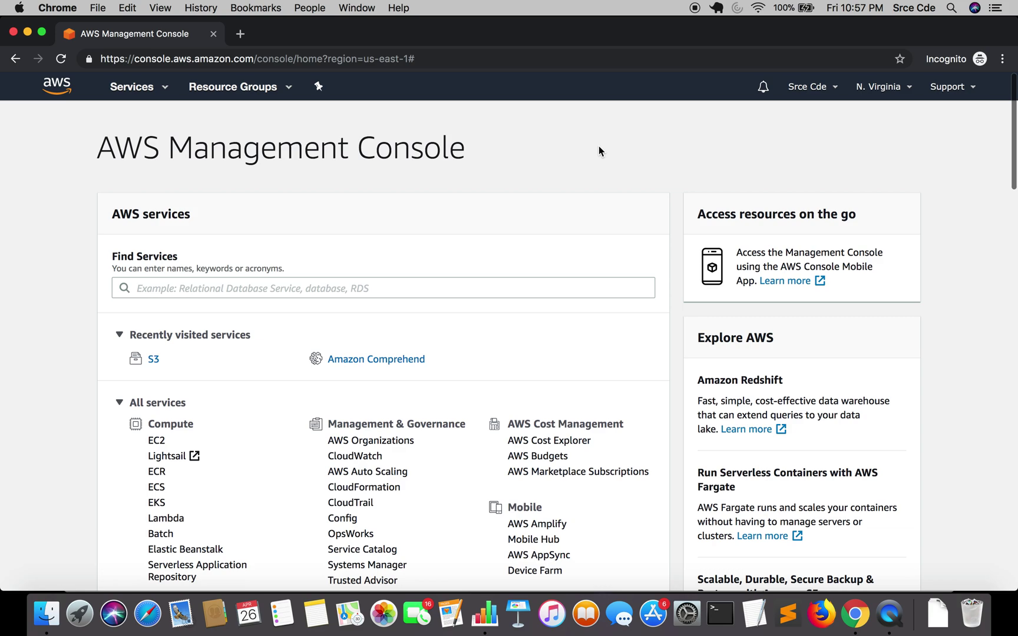
Step: Open Amazon Comprehend's job management and start creating a new analysis job
click(380, 361)
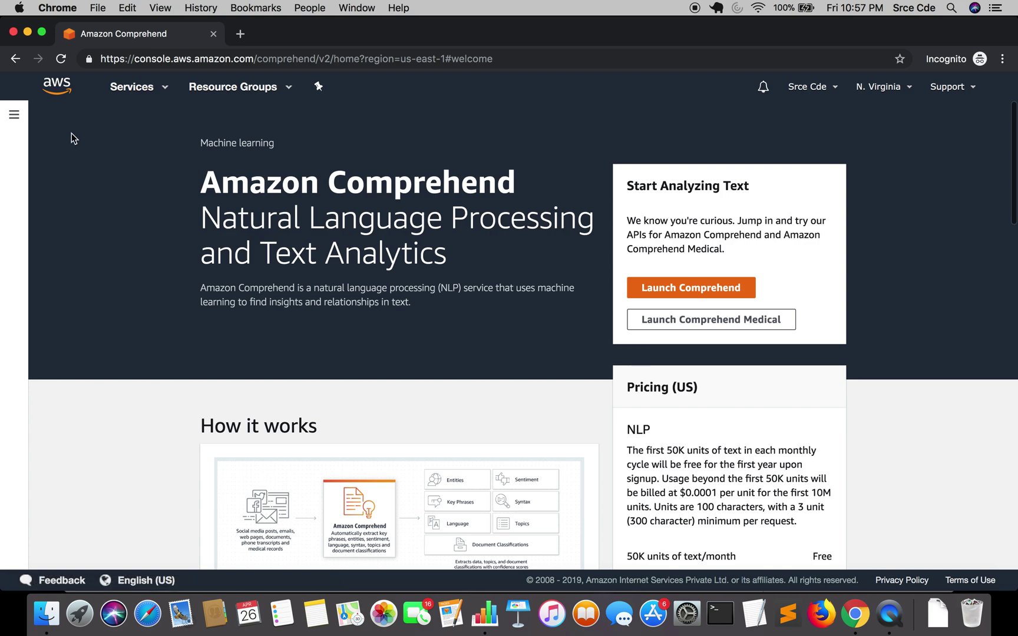
click(16, 112)
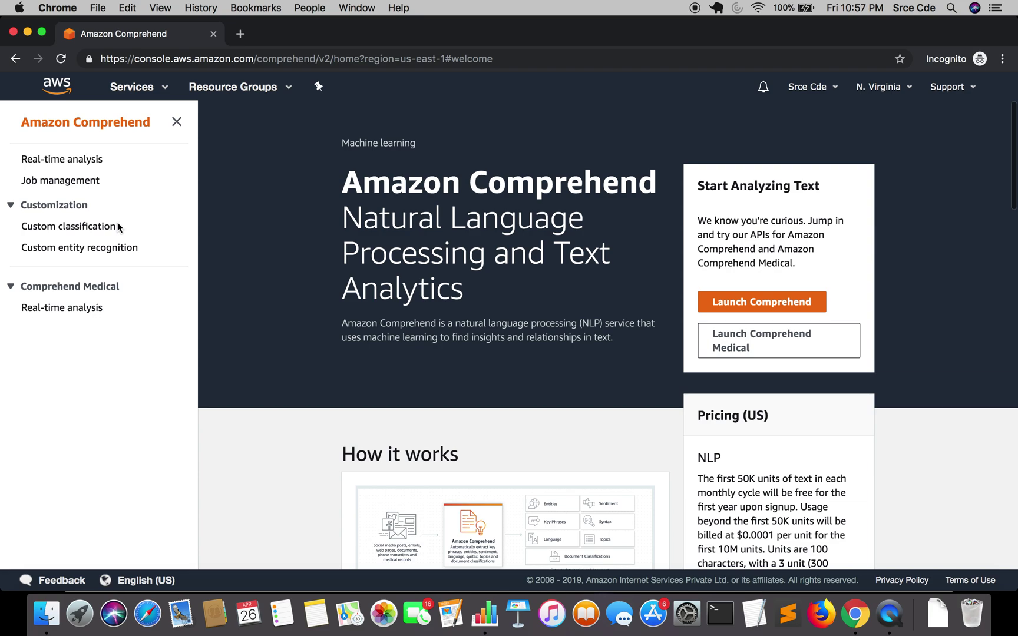
click(71, 180)
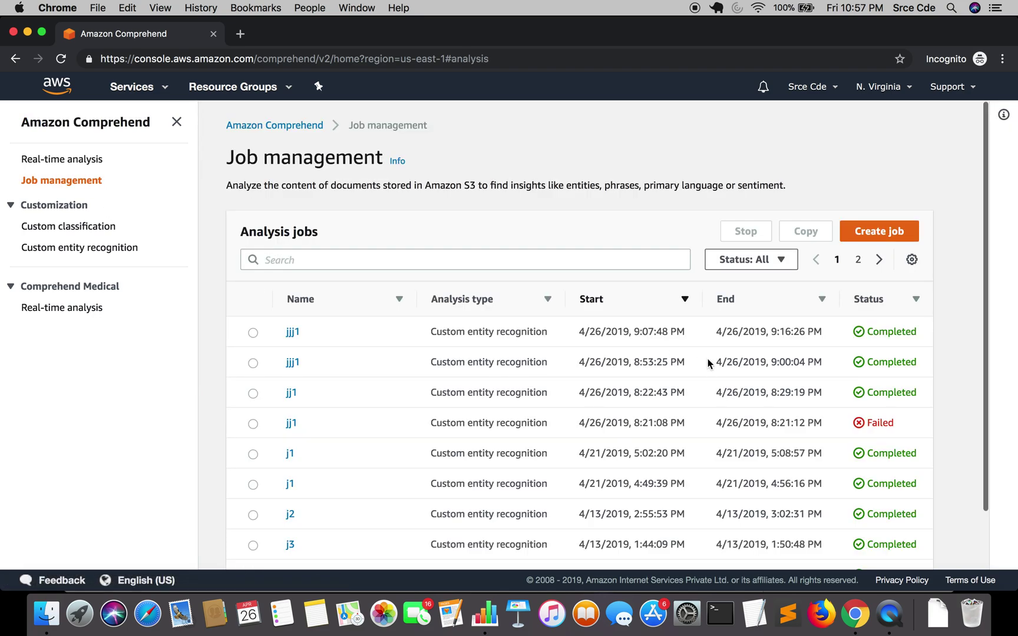
click(873, 243)
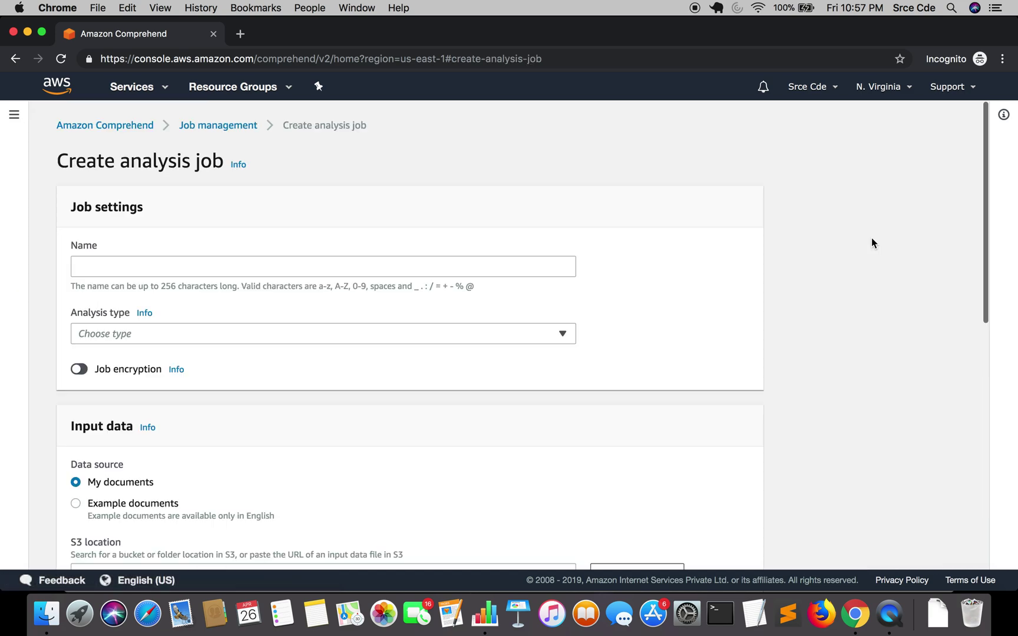
Step: Name the job BusinessJob and set its analysis type to Custom entity recognition with the BusinessRecognizer recognizer
scroll(494, 335, down, 2)
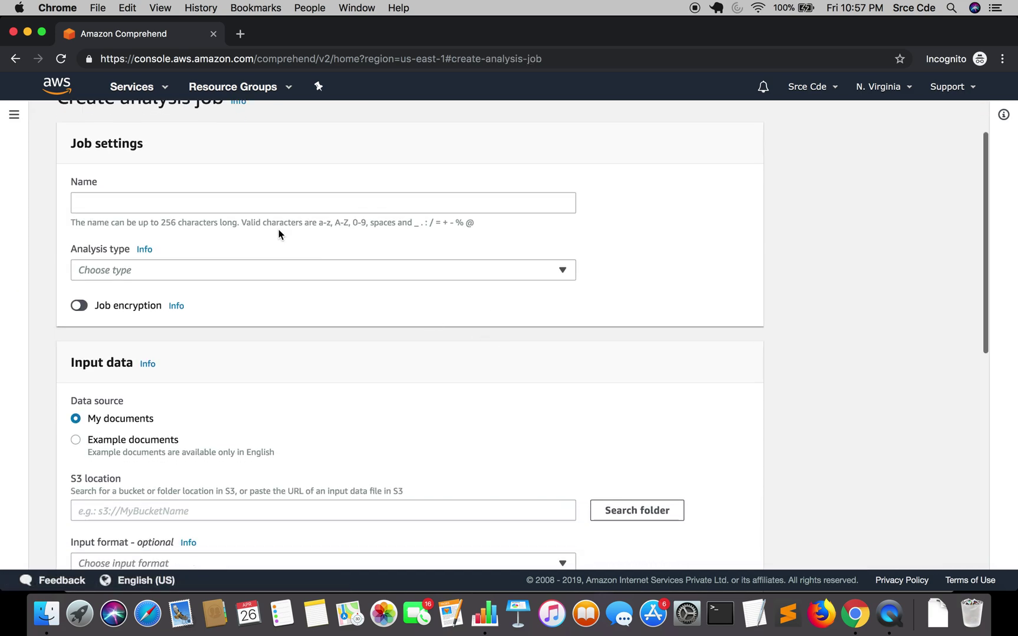
click(262, 206)
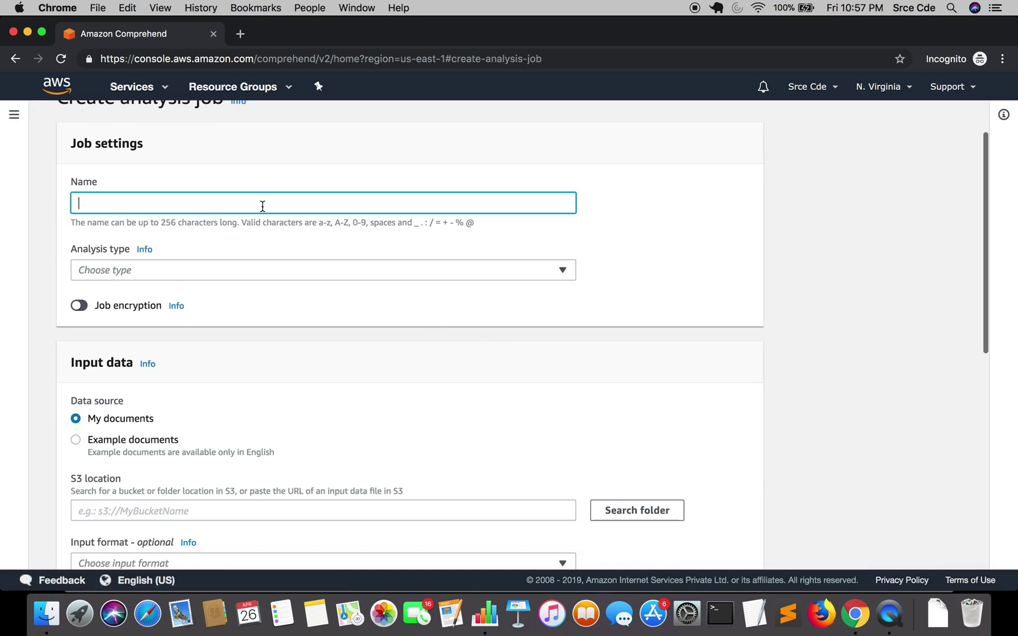
text(BusinessJob)
click(266, 269)
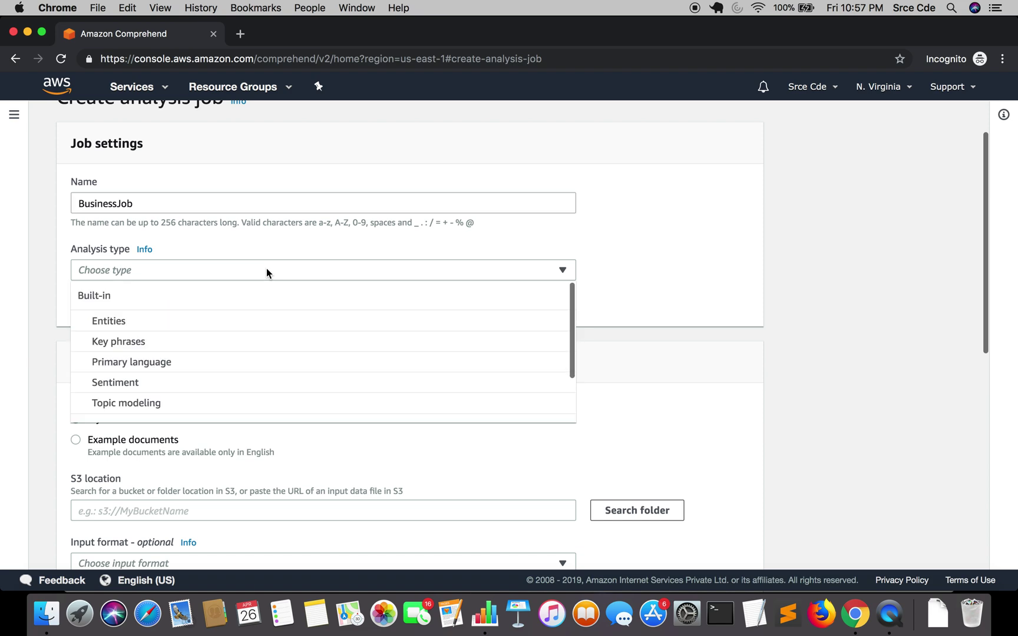
scroll(264, 346, down, 2)
scroll(264, 346, down, 1)
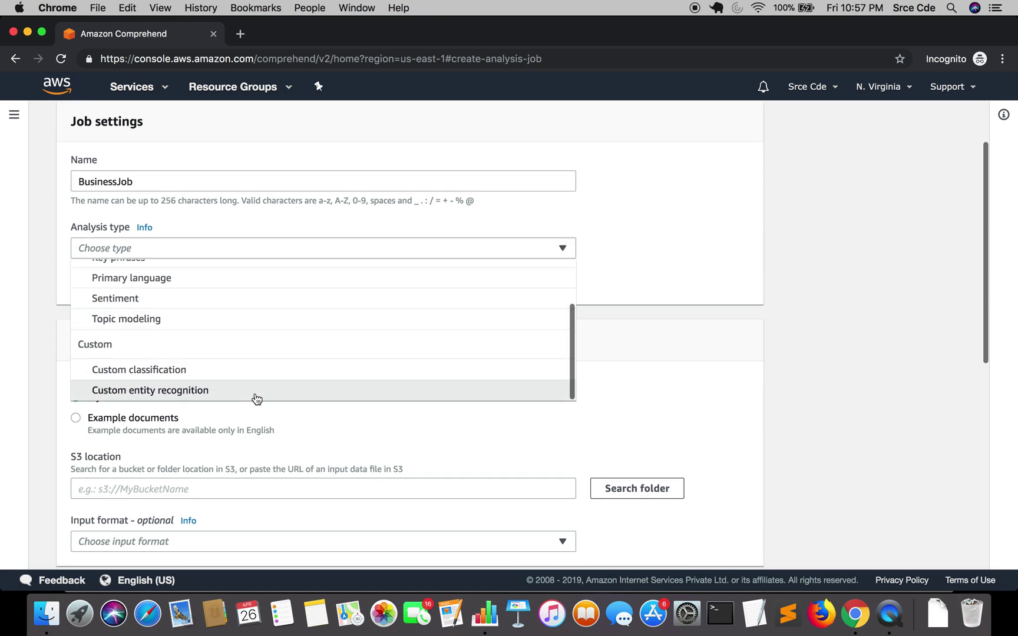
click(256, 394)
click(231, 314)
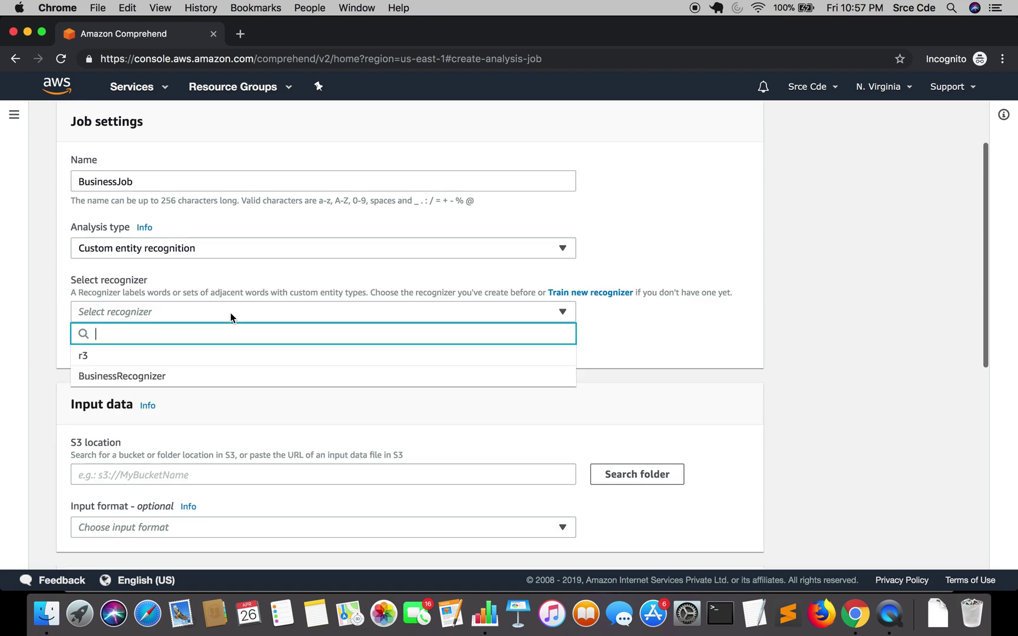
click(223, 377)
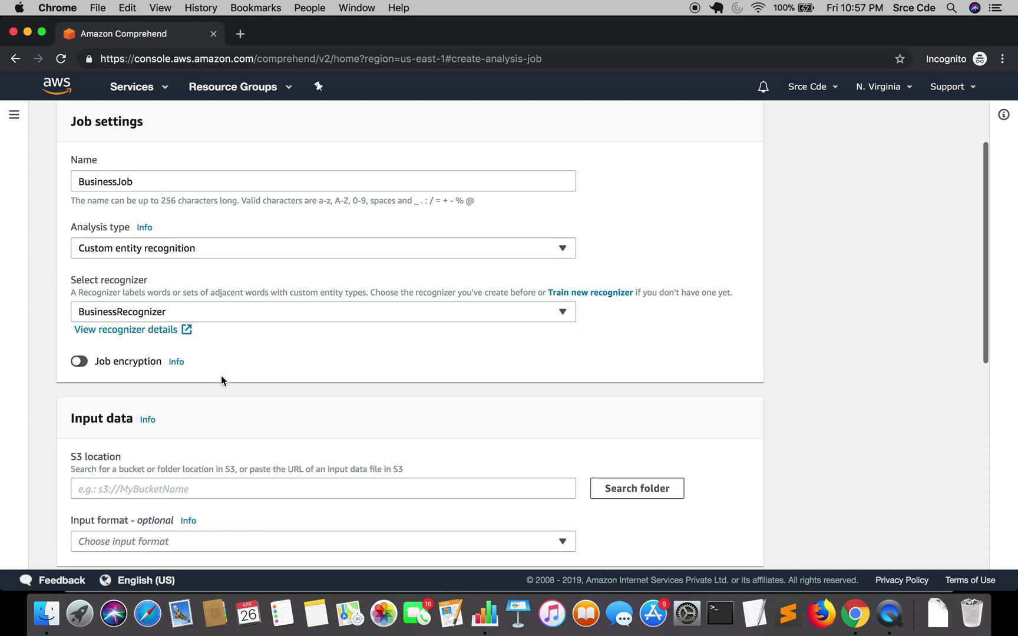
Step: Examine the local test.txt in TextEdit alongside the entity list in Numbers, and return to the job form in Chrome
scroll(313, 377, down, 3)
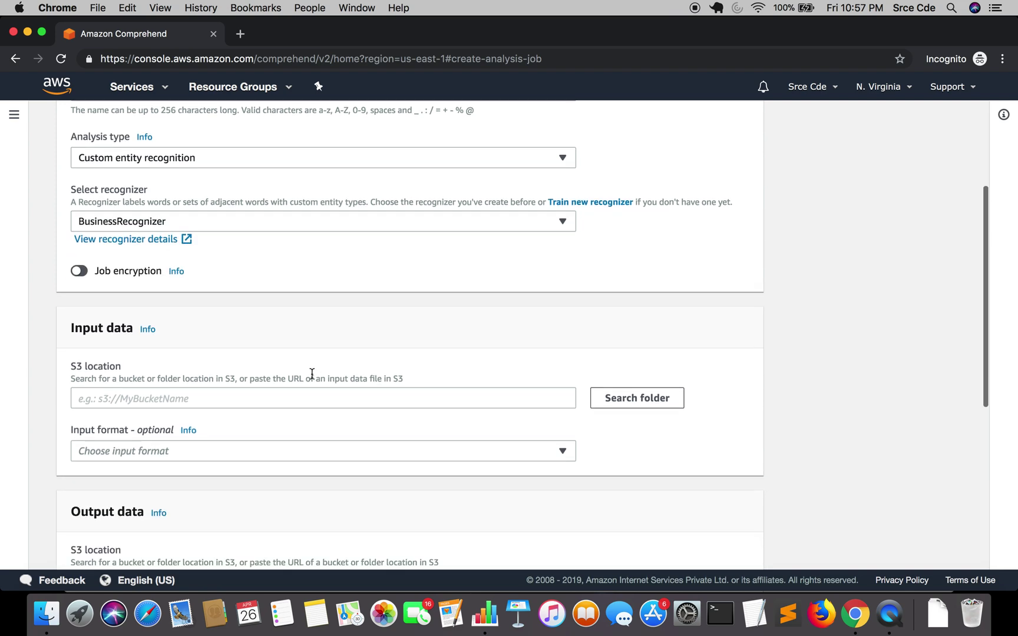
scroll(313, 374, down, 3)
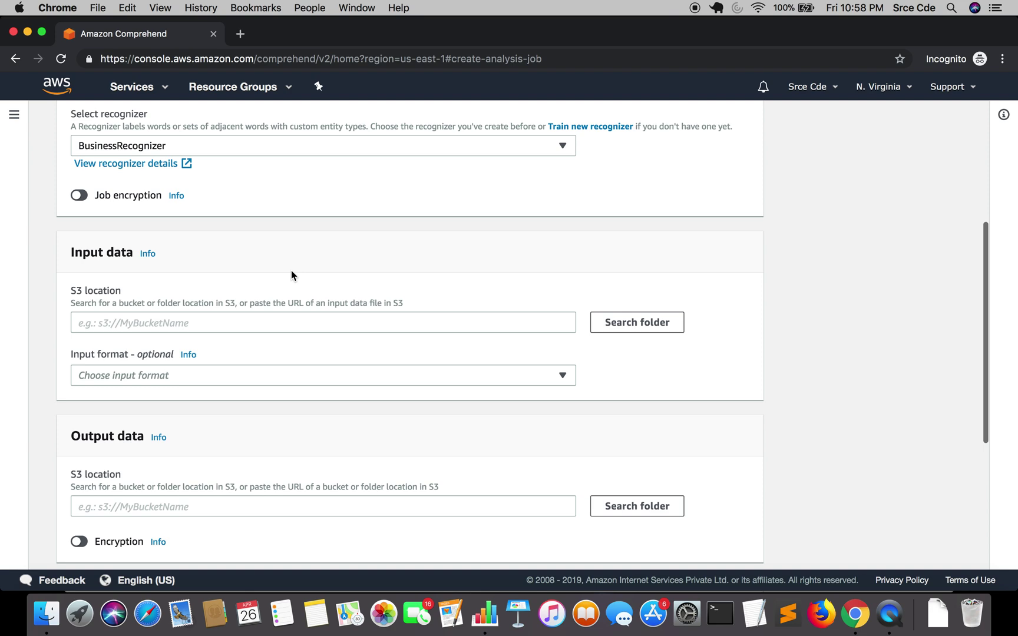
click(49, 612)
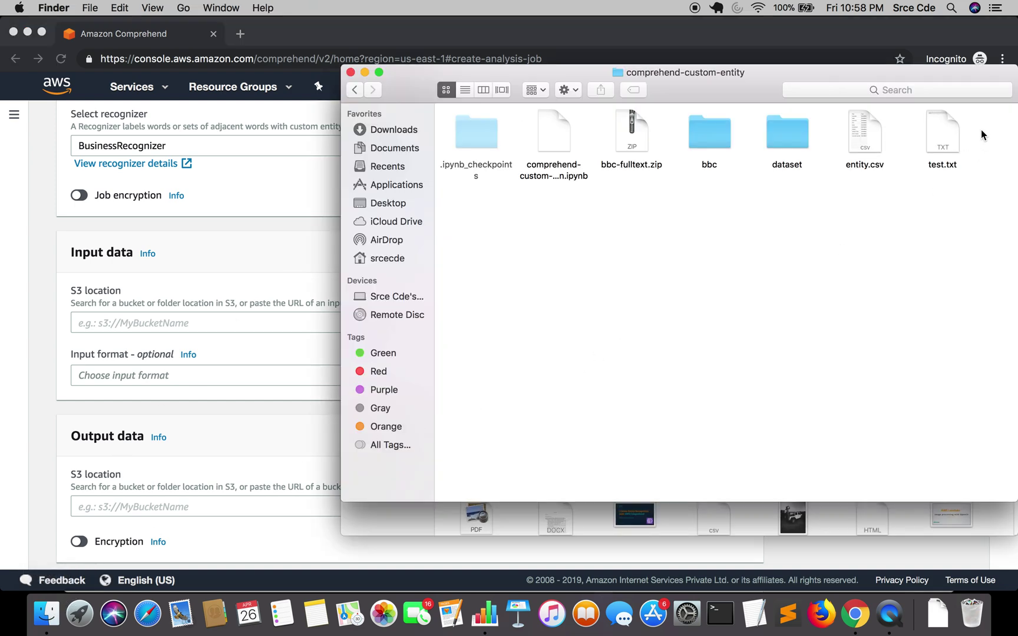
double_click(943, 142)
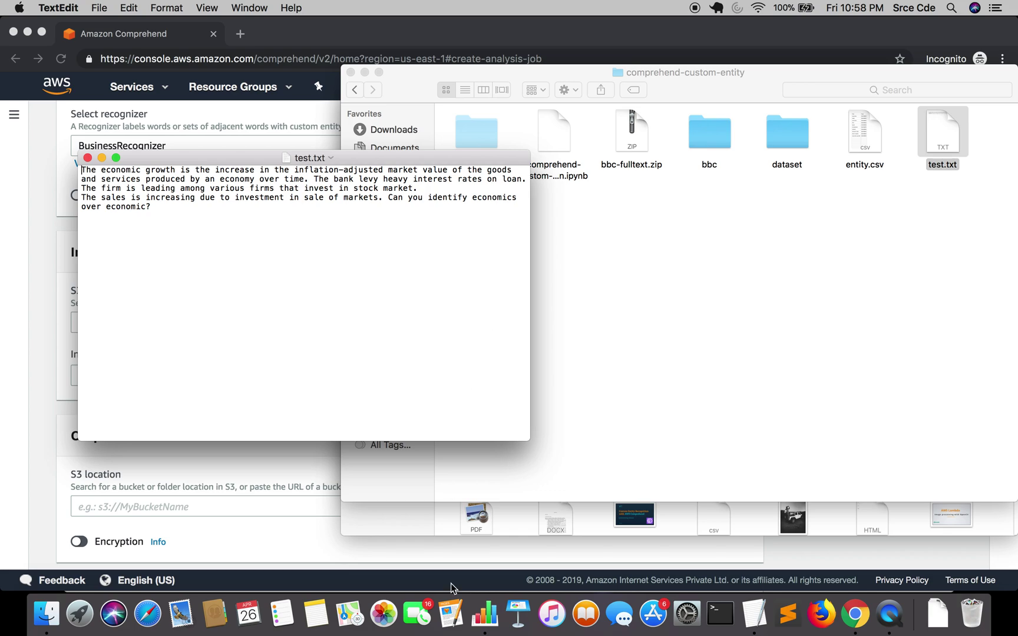
click(486, 618)
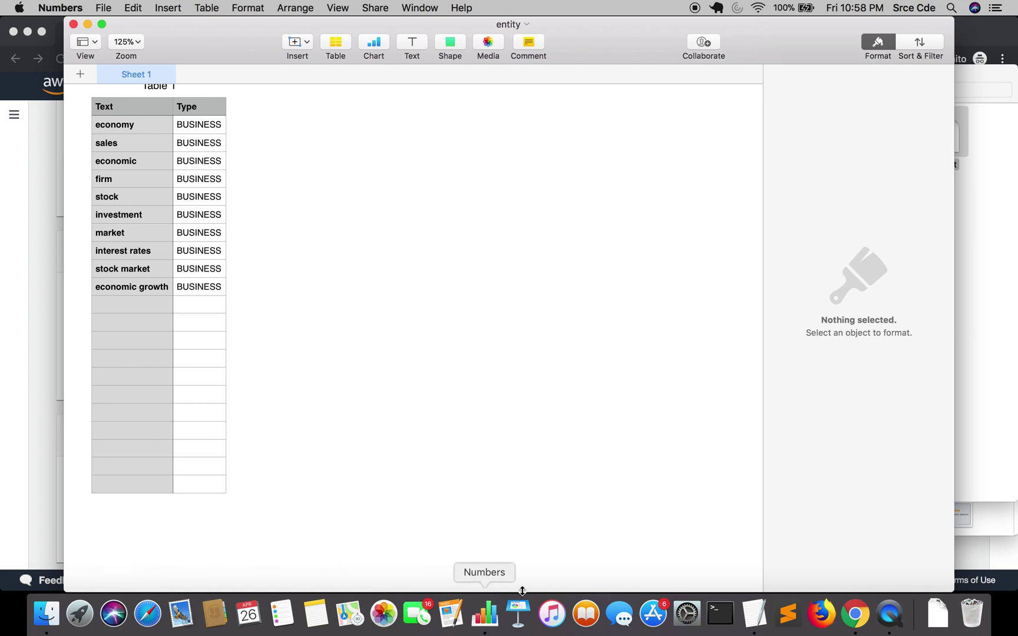
click(762, 618)
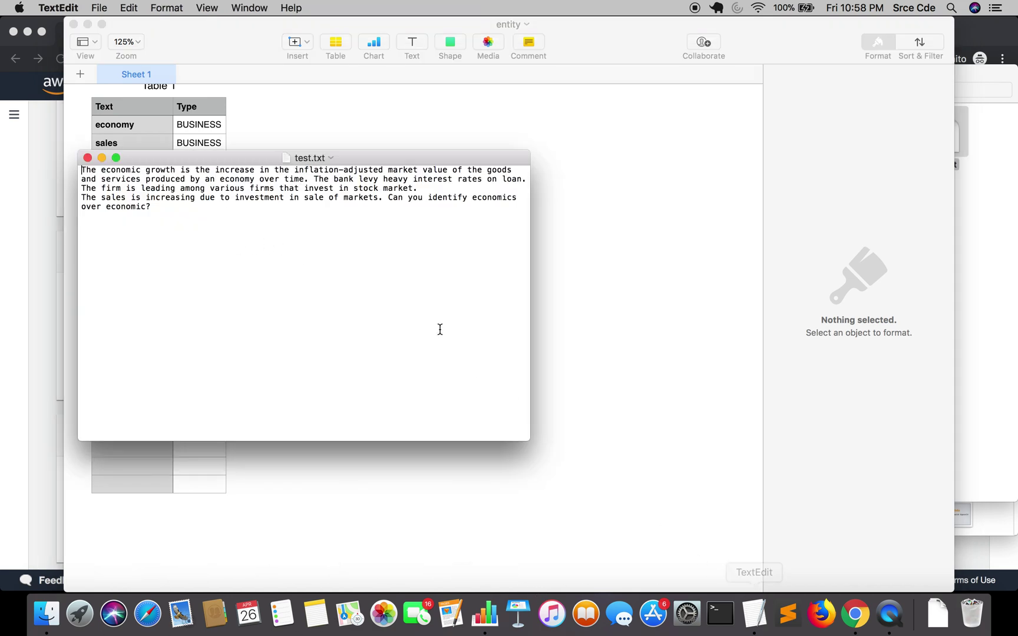
drag(359, 164, 635, 152)
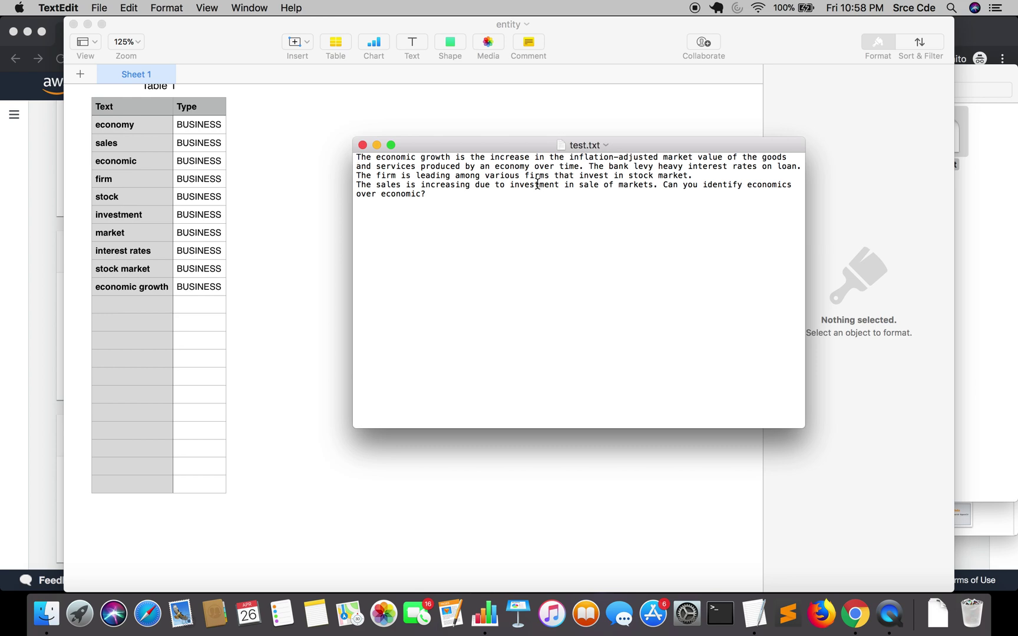
double_click(629, 187)
click(618, 257)
click(23, 240)
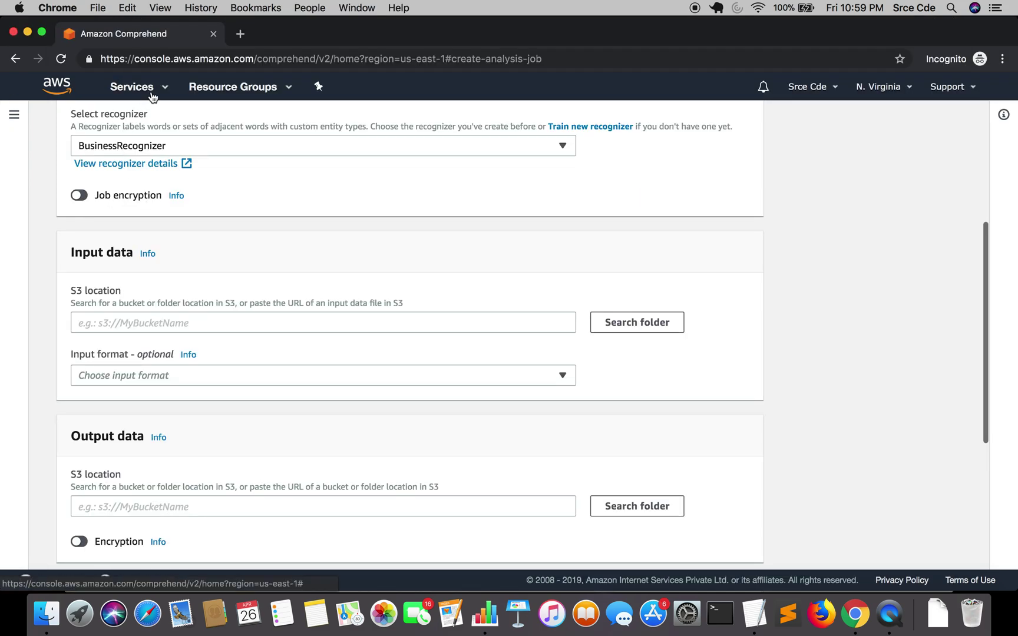
Step: Open the S3 console in a new browser tab and open the comprehend-custom-entity bucket
click(132, 87)
text(s3)
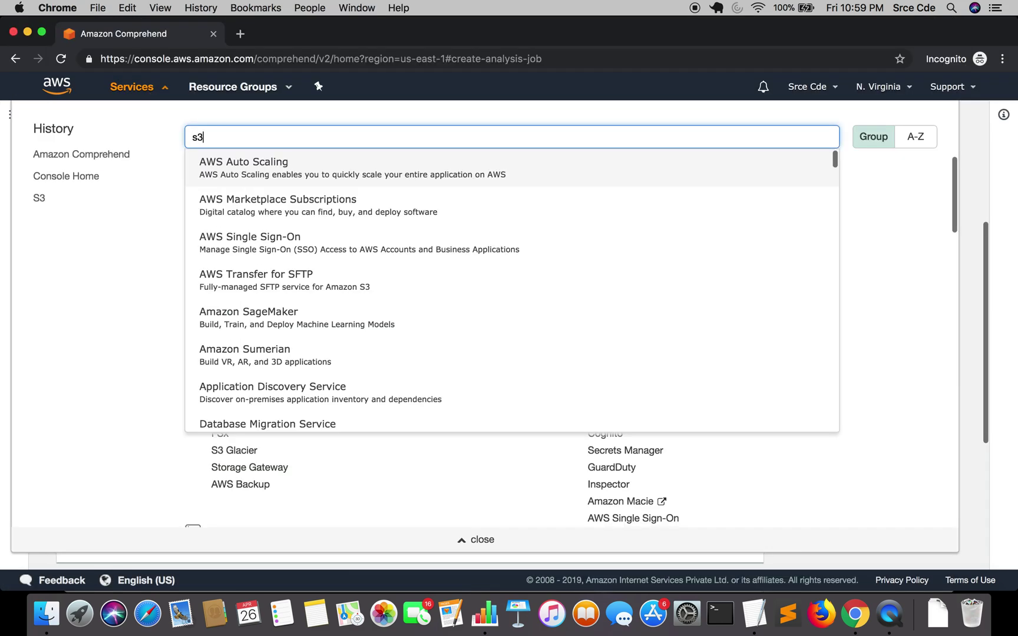
super+click(248, 167)
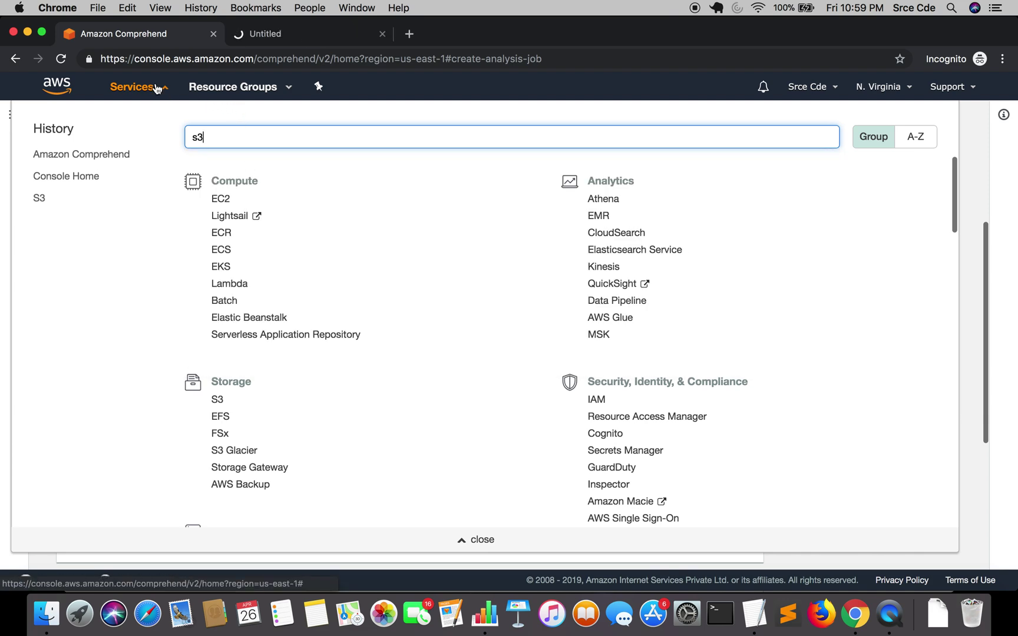
click(132, 86)
click(270, 31)
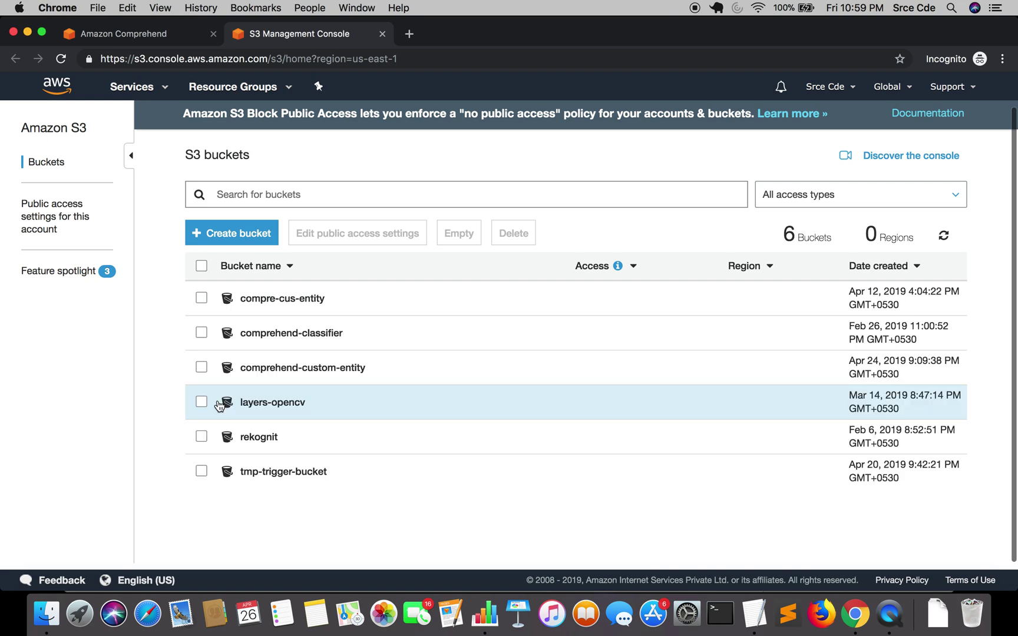
click(293, 370)
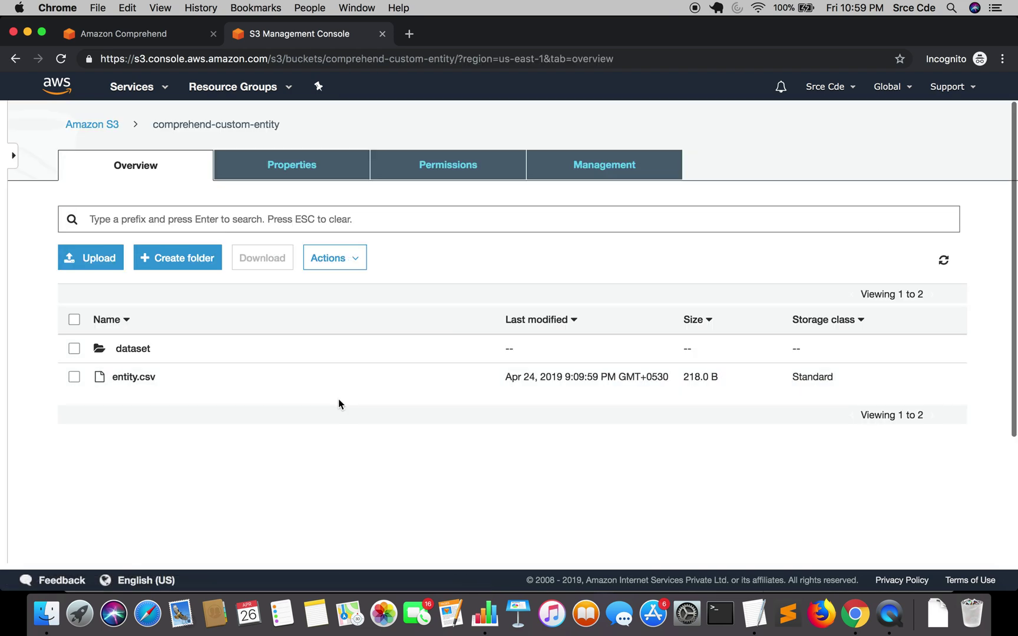
Step: Upload test.txt from the local comprehend-custom-entity folder in Finder to the root of the open S3 bucket
click(47, 613)
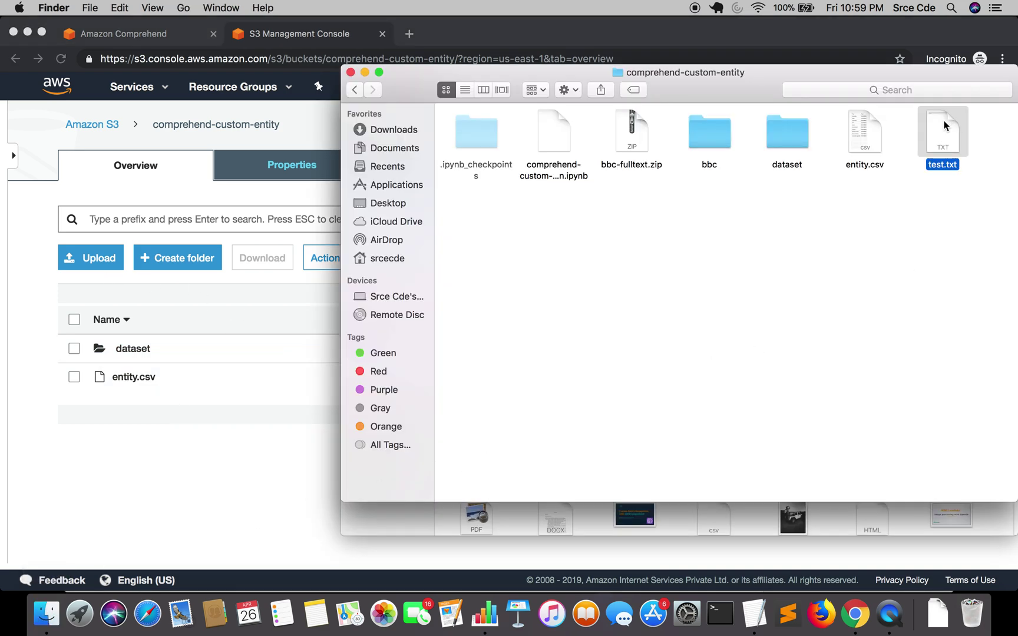
drag(941, 132, 254, 409)
click(171, 534)
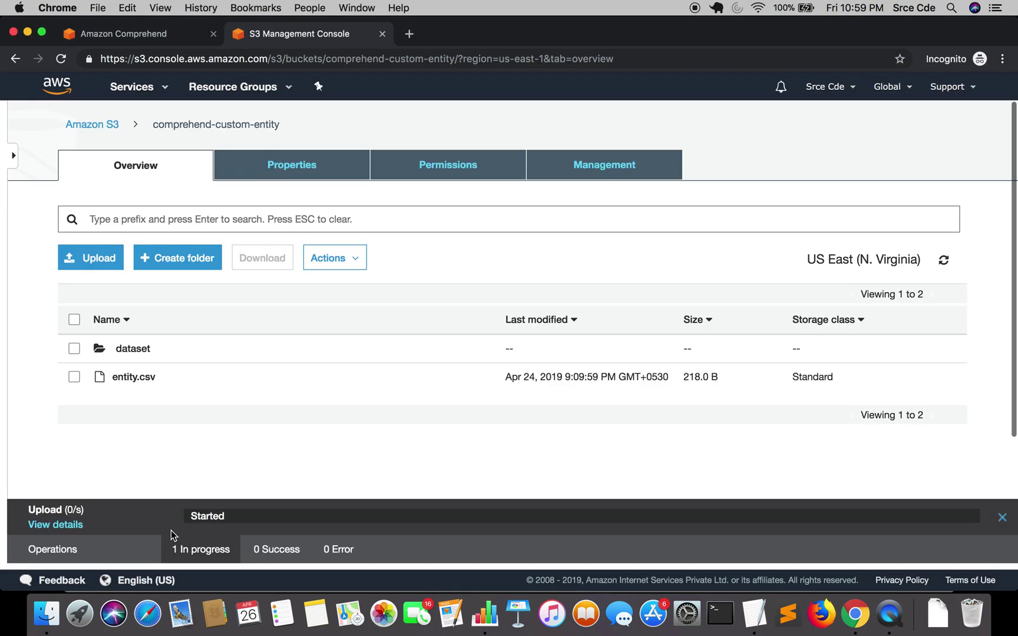
Step: Set the Comprehend job's input location to s3://comprehend-custom-entity/test.txt and its input format to One document per file
click(149, 38)
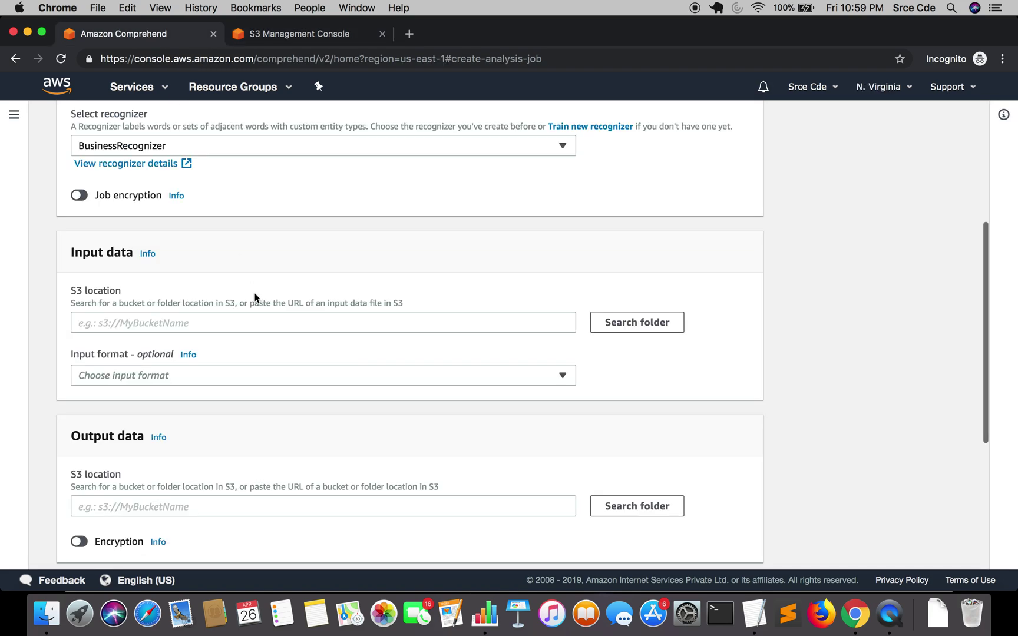
click(635, 333)
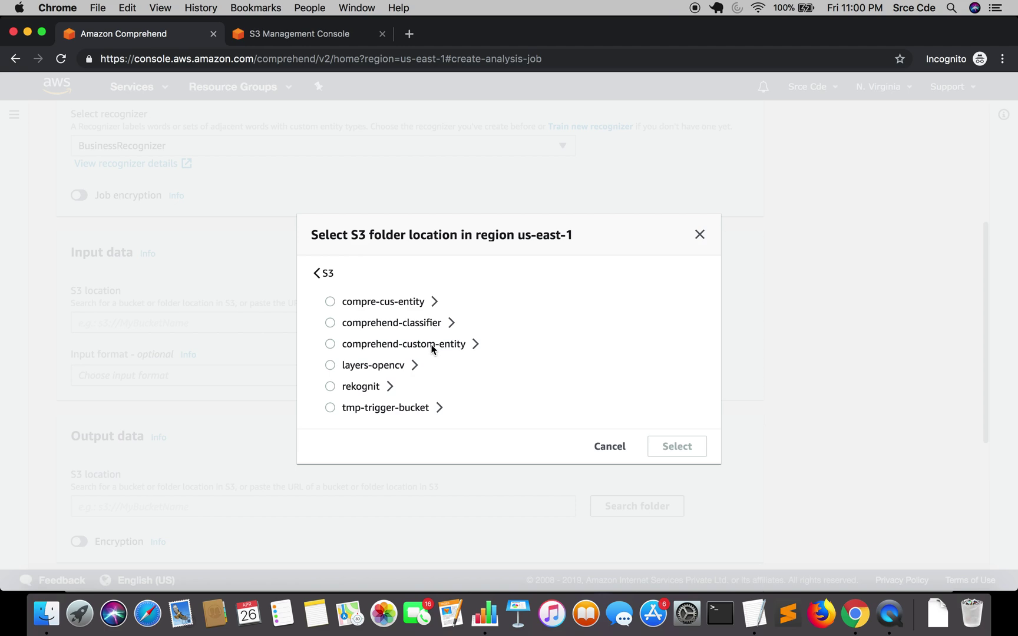
click(432, 348)
click(699, 446)
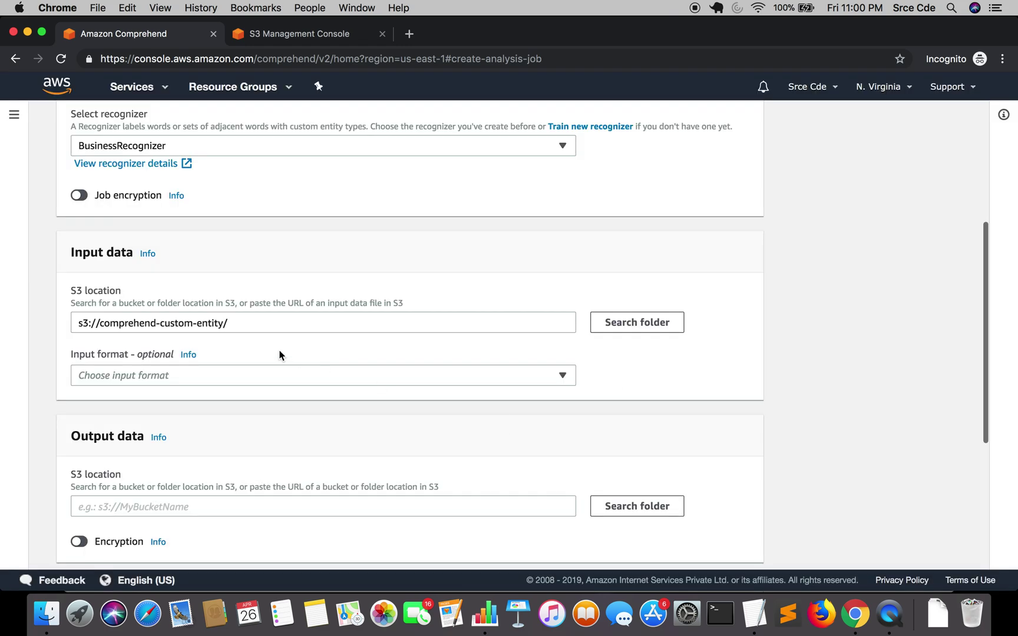
click(256, 324)
text(test.txt)
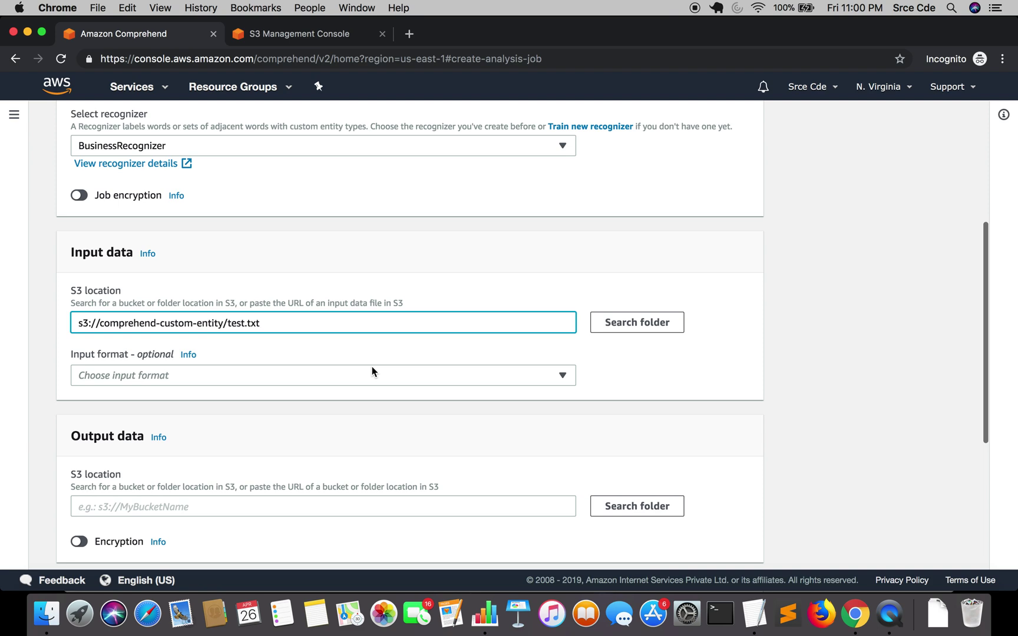
click(415, 403)
scroll(631, 394, down, 2)
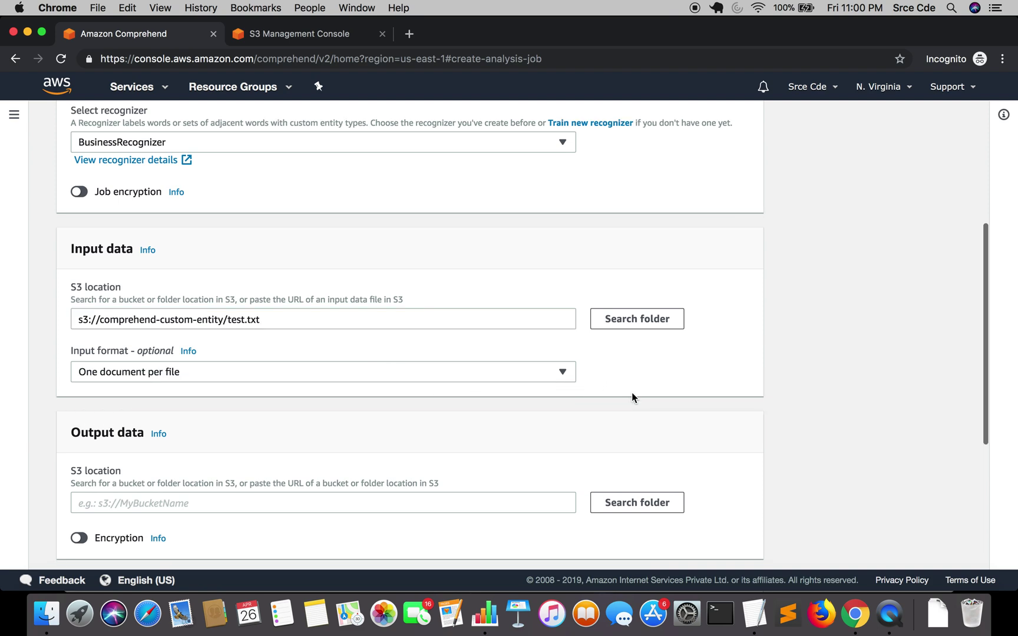
Step: Set the job's output data location to the comprehend-custom-entity S3 bucket
scroll(632, 393, down, 3)
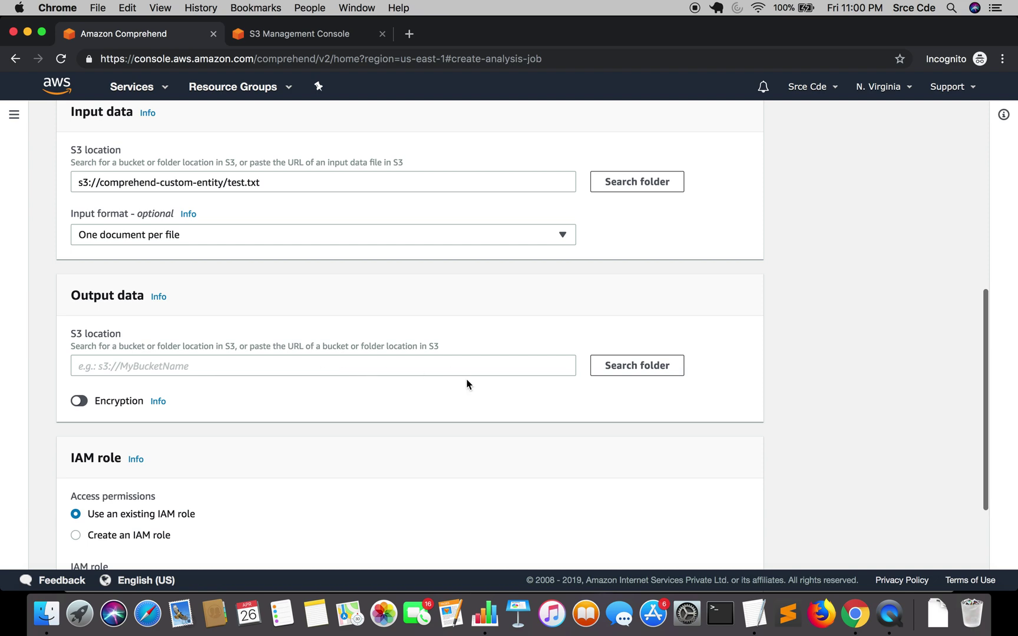
click(623, 364)
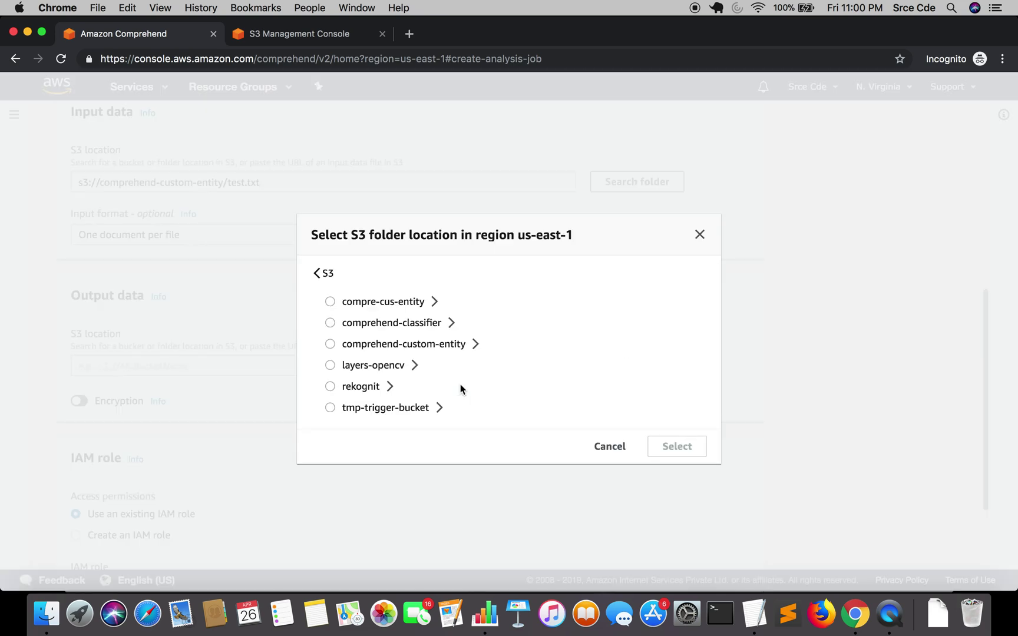
click(421, 348)
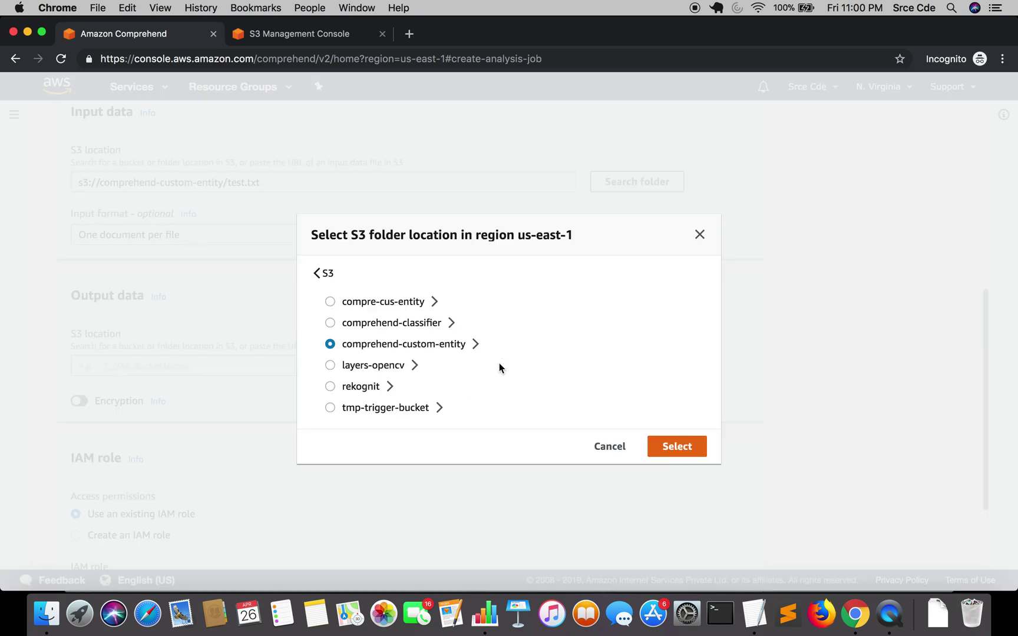
click(677, 460)
Step: Assign the existing IAM role AmazonComprehendServiceRole-entity-recognizer to the analysis job
scroll(679, 462, down, 3)
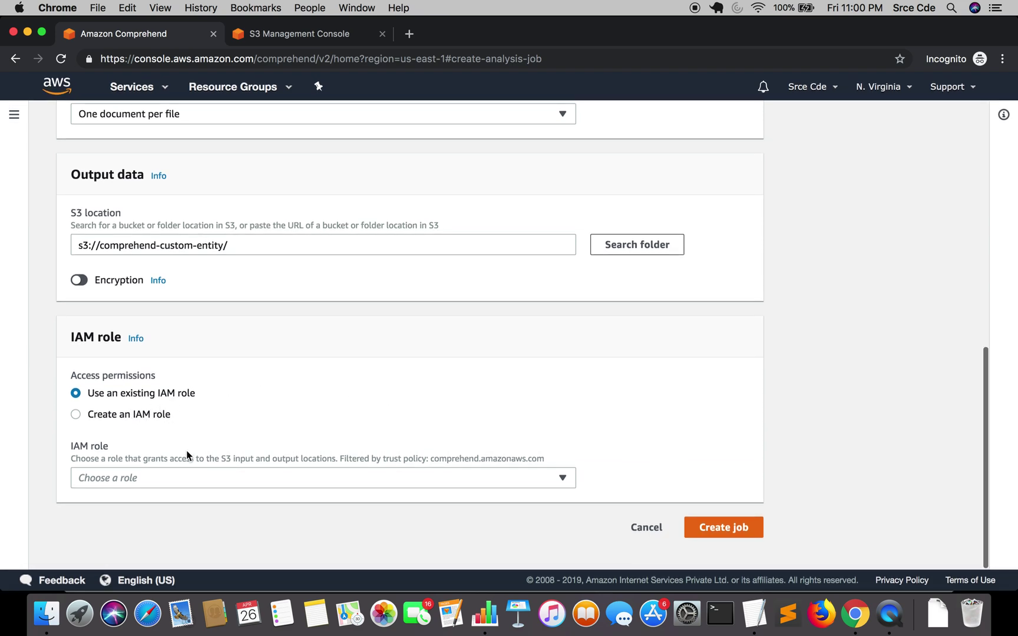
click(188, 476)
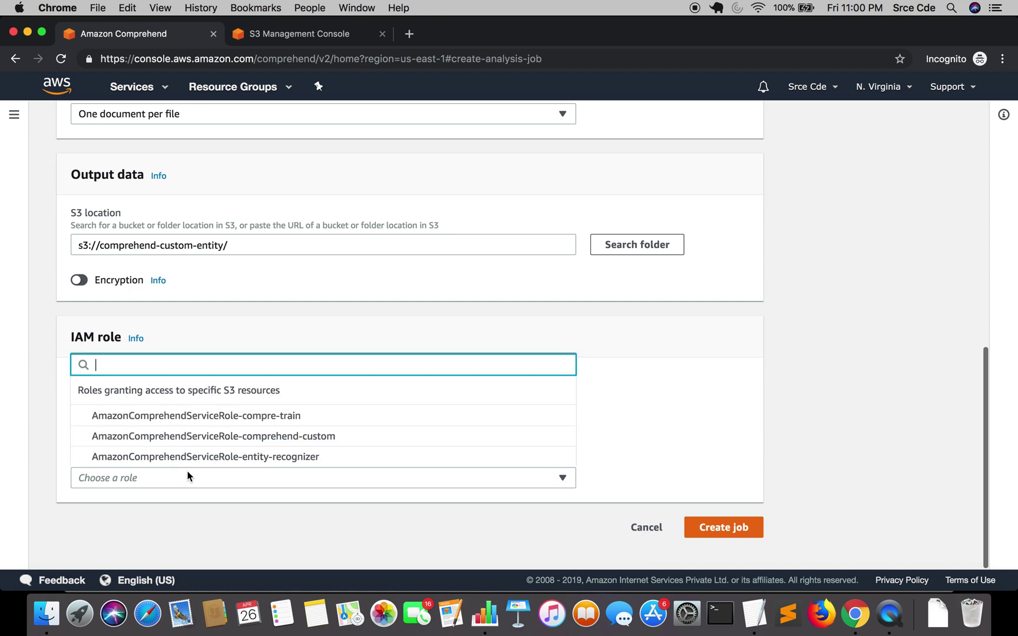
click(265, 463)
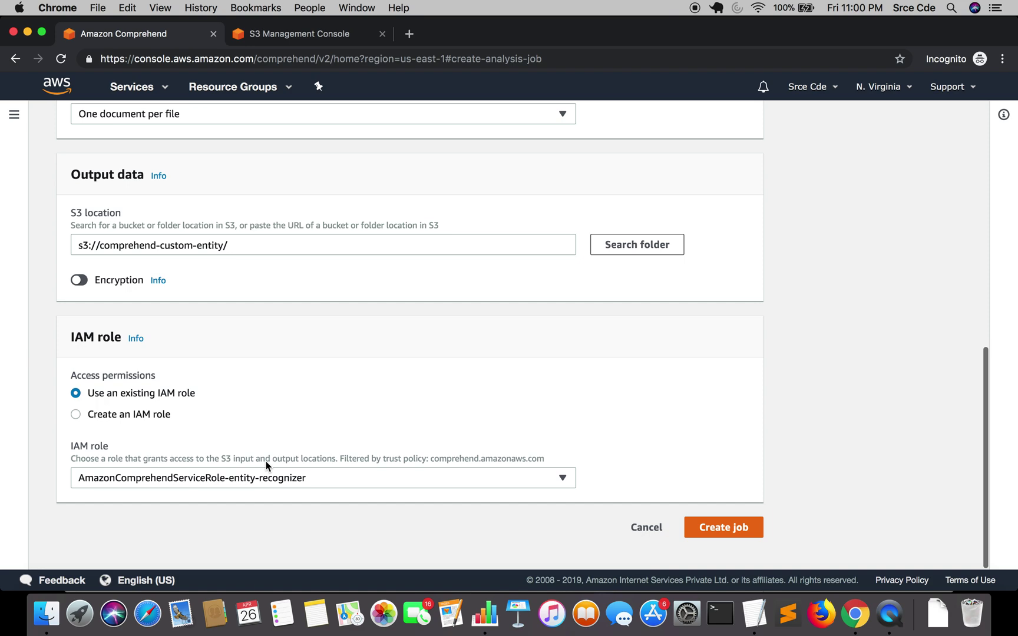
Step: Open the IAM console in a separate browser tab and switch to it
click(163, 88)
text(s3)
double_click(236, 138)
text(iam)
super+click(304, 167)
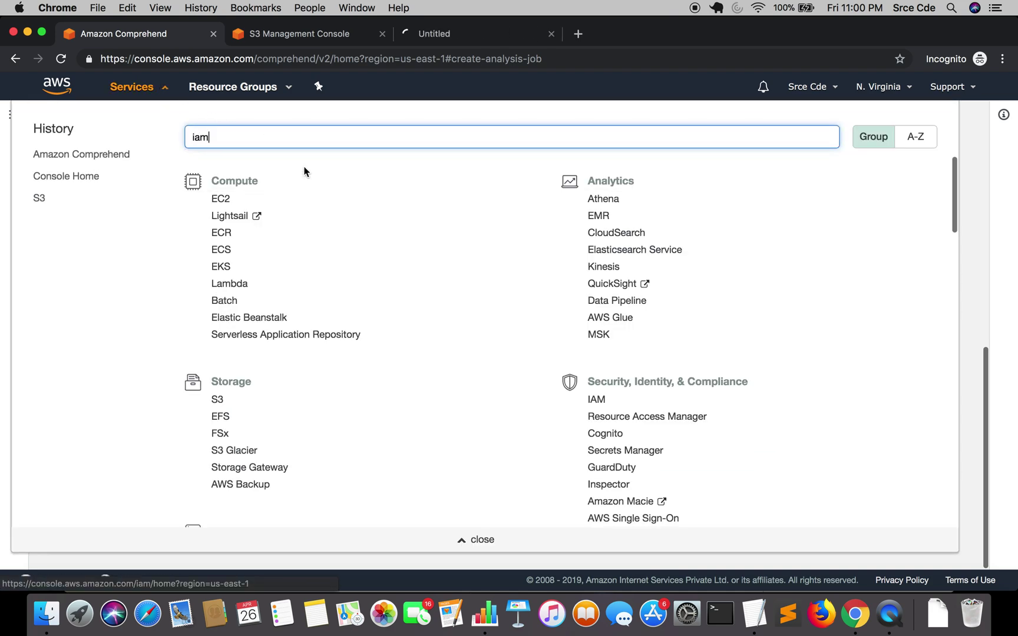
click(159, 89)
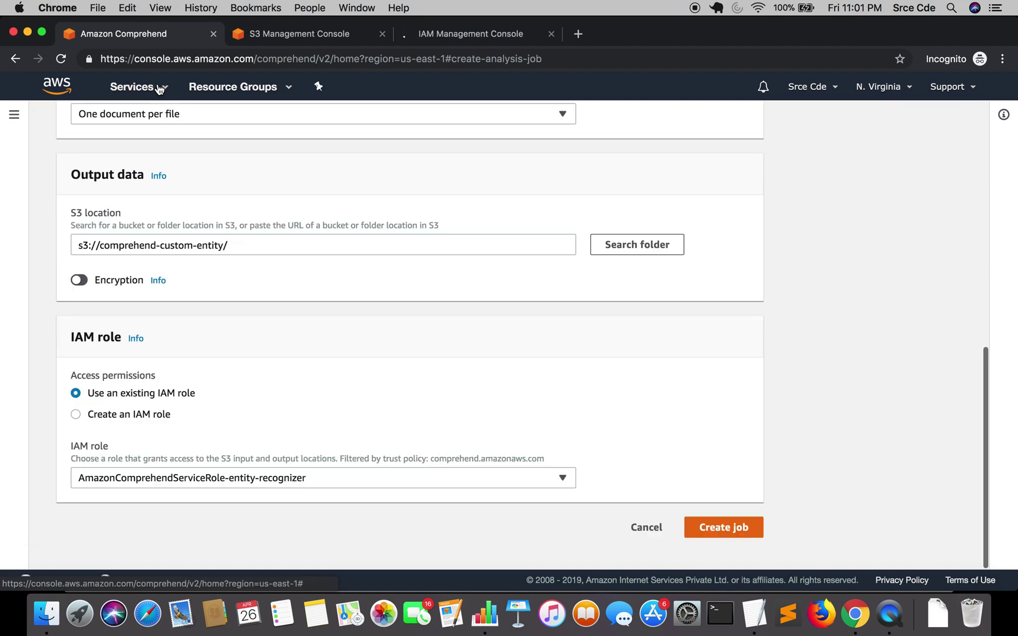
key(super+3)
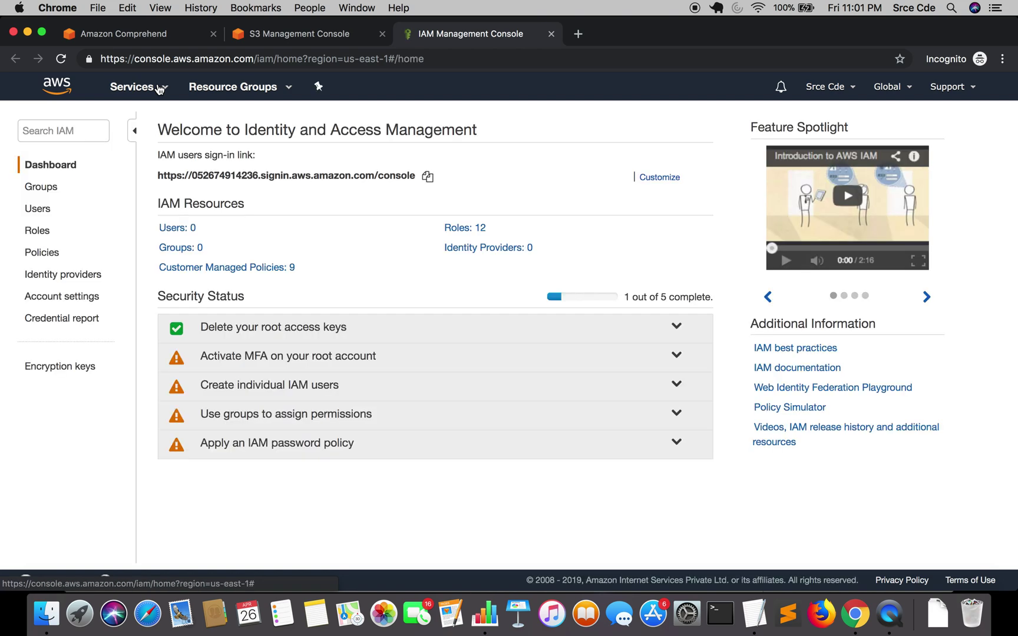
Step: Open the IAM role AmazonComprehendServiceRole-entity-recognizer from the list of roles
click(41, 231)
scroll(275, 420, down, 5)
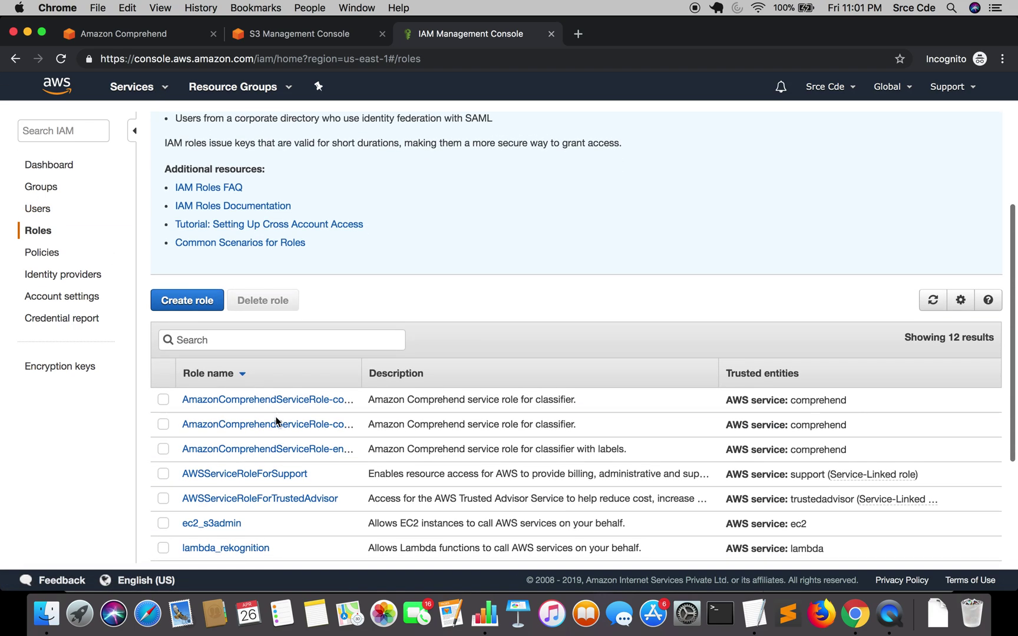
scroll(348, 454, down, 2)
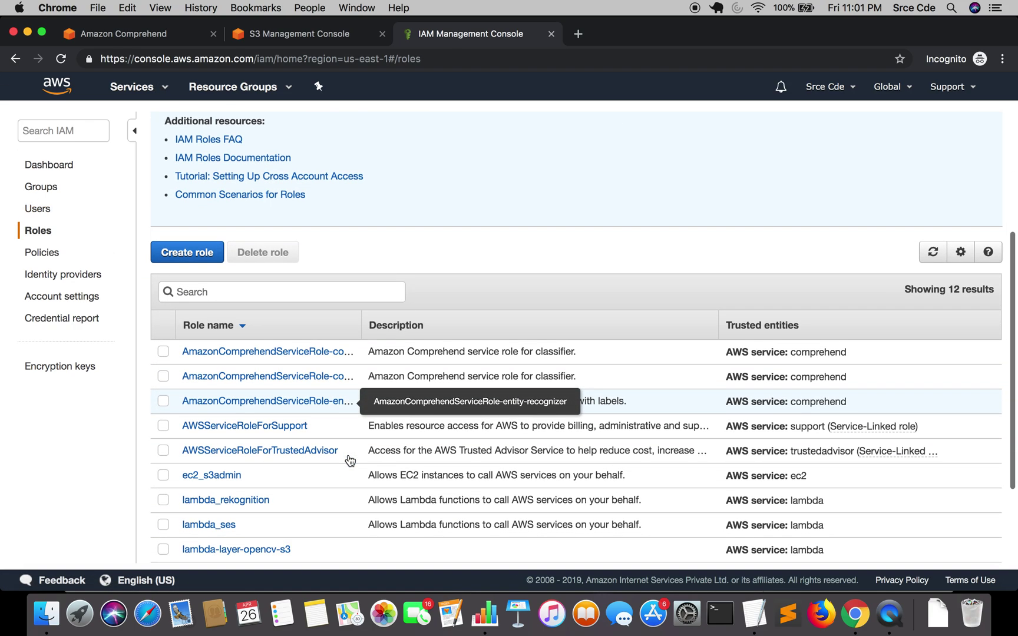
click(318, 403)
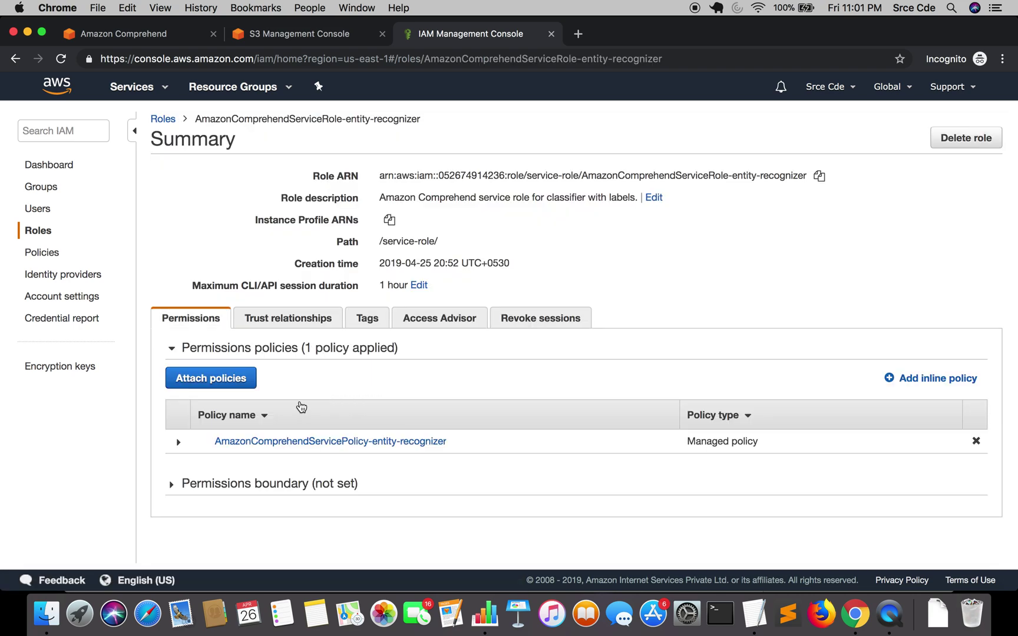
Step: Find the S3 policies and attach AmazonS3FullAccess to the AmazonComprehendServiceRole-entity-recognizer role
click(224, 389)
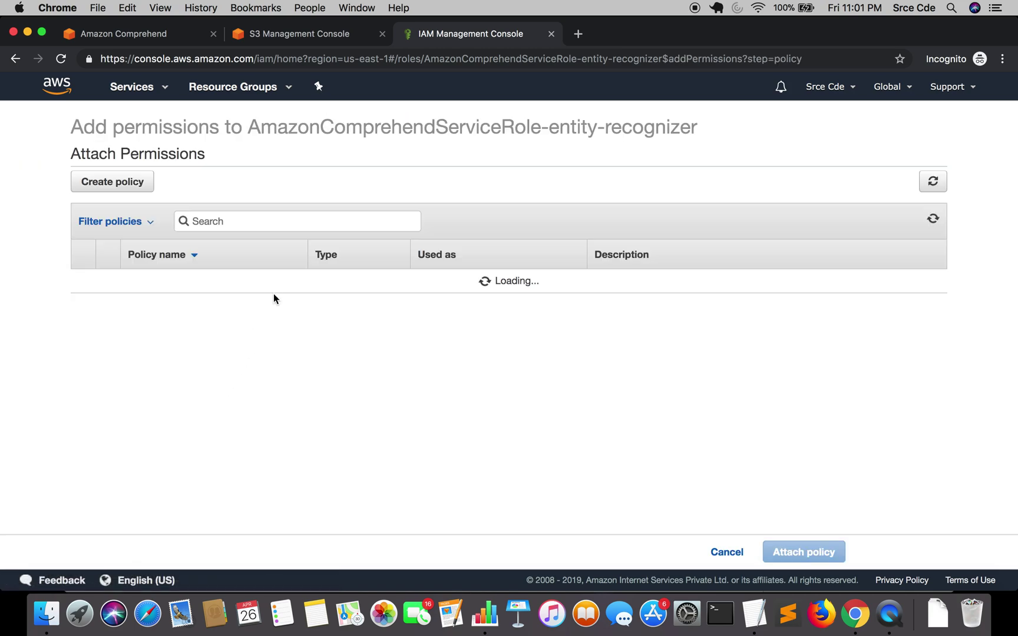
click(251, 224)
text(s3)
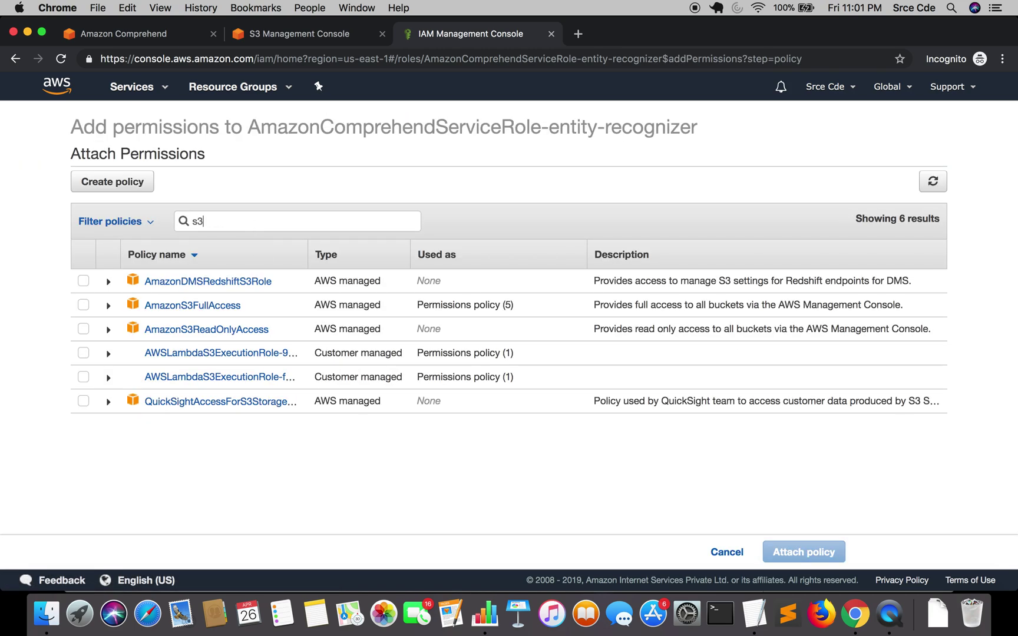
click(83, 304)
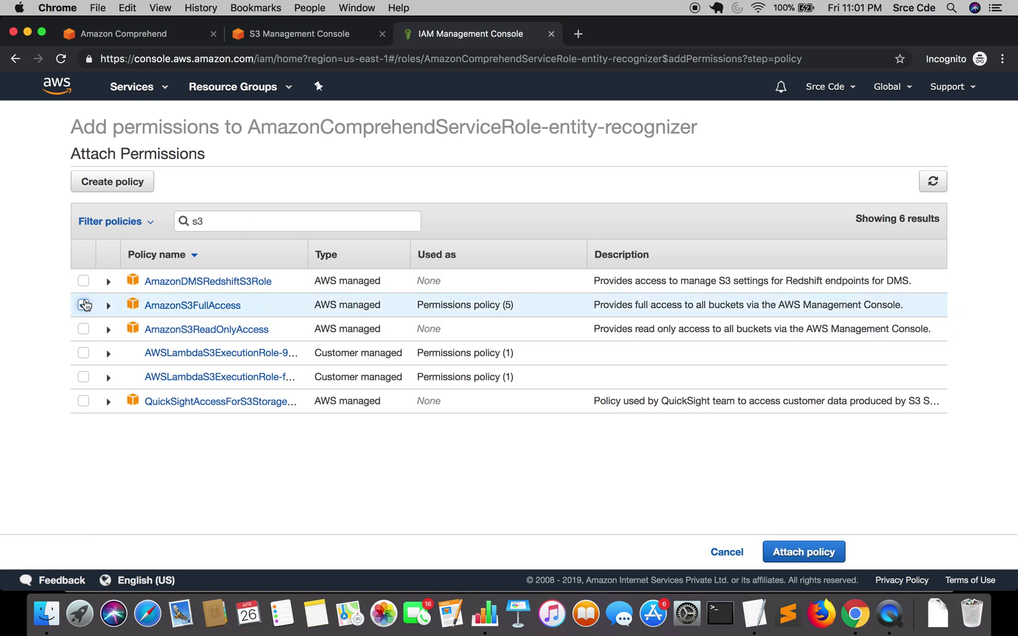
scroll(234, 384, down, 1)
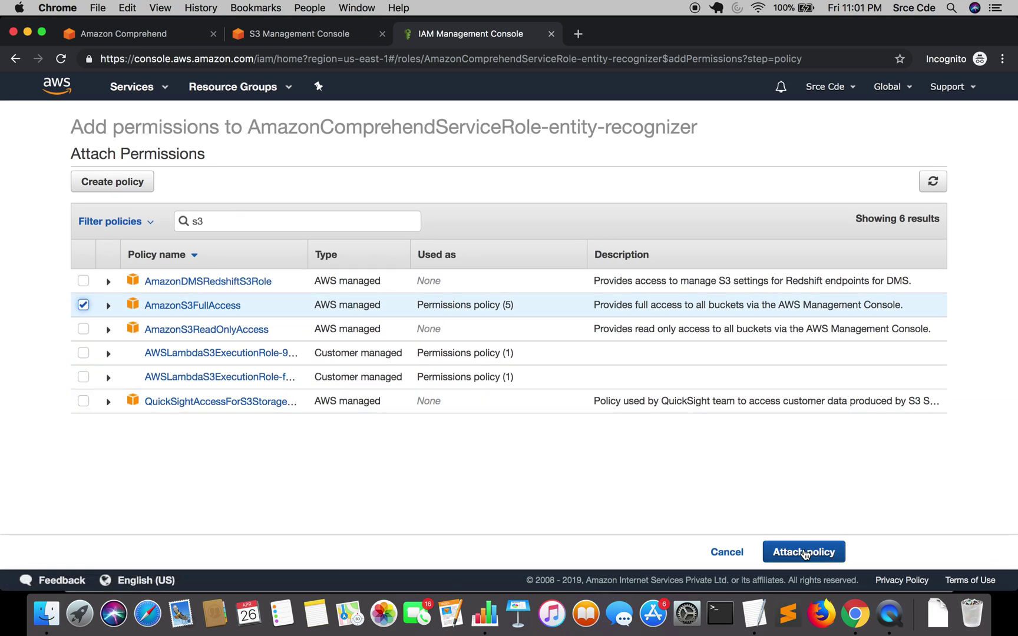
click(803, 549)
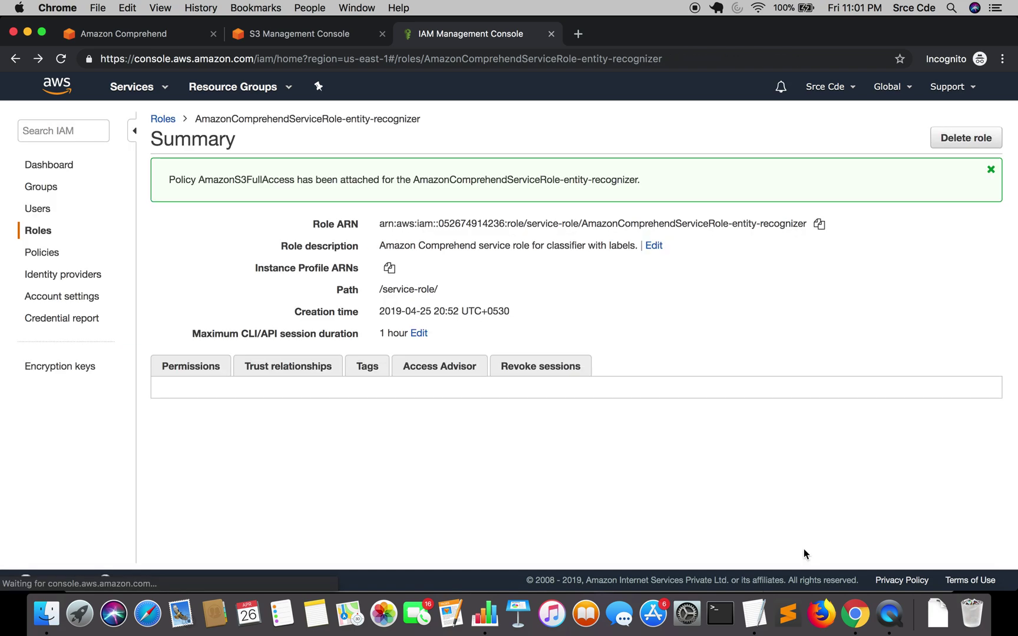
scroll(707, 500, down, 1)
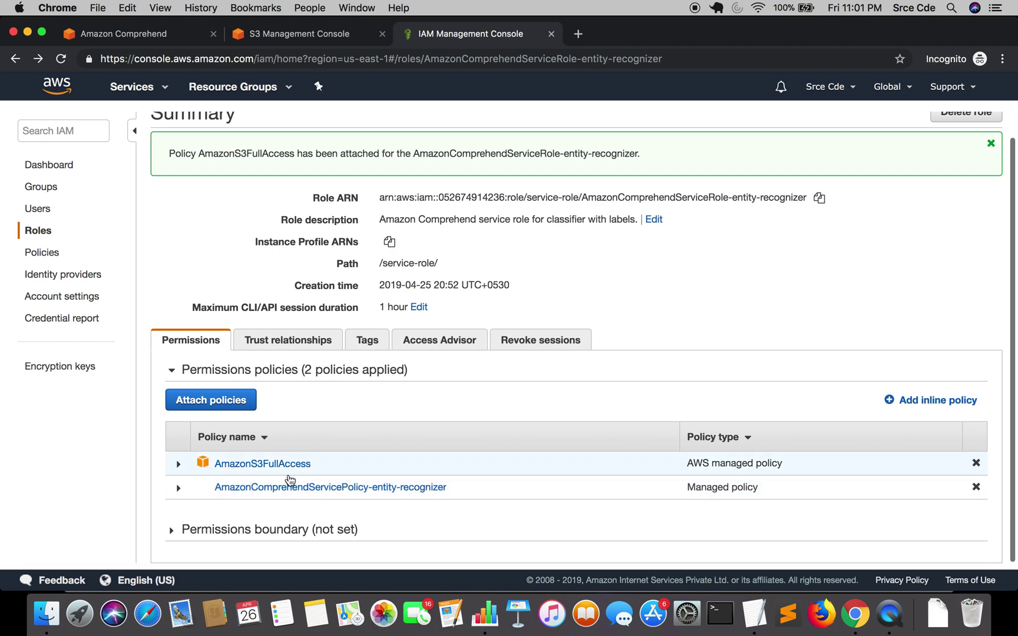
Step: Return to the Comprehend job form, review the BusinessJob settings and create the analysis job
click(125, 31)
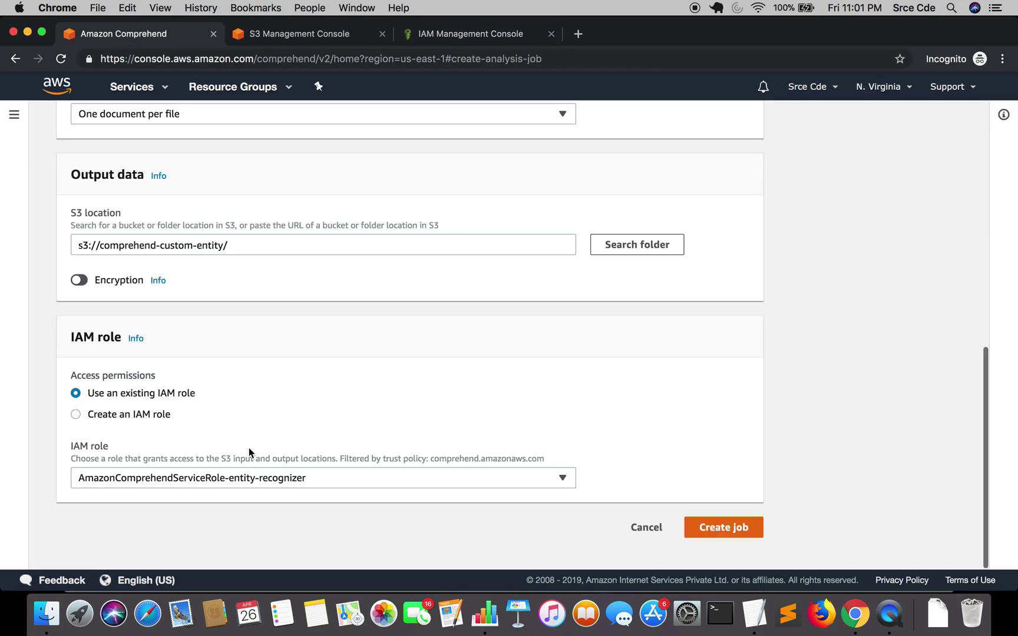
scroll(446, 496, up, 10)
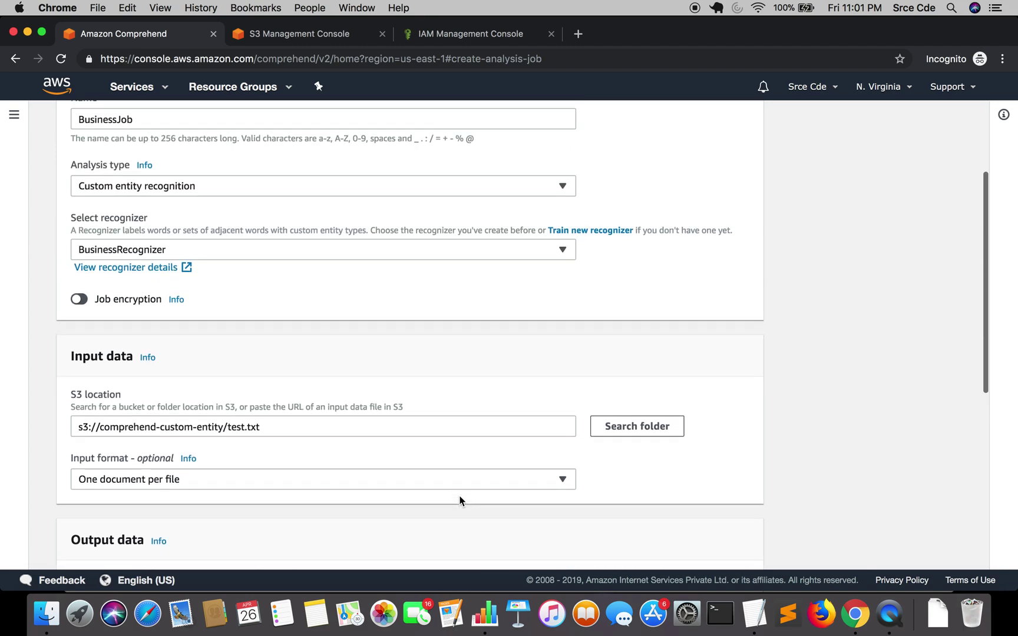
scroll(460, 501, up, 4)
scroll(459, 501, down, 13)
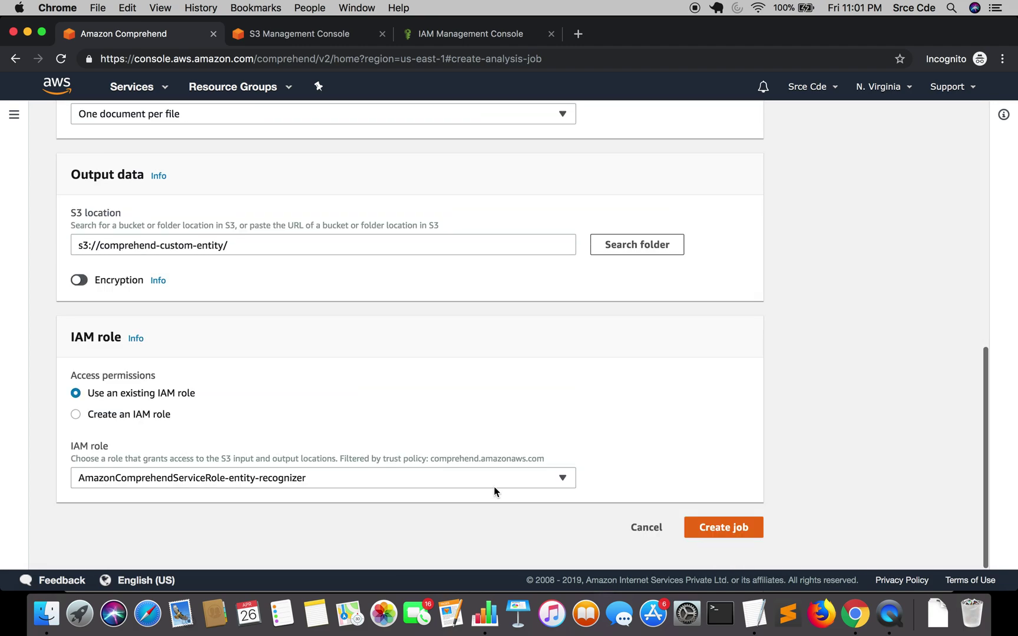
click(726, 528)
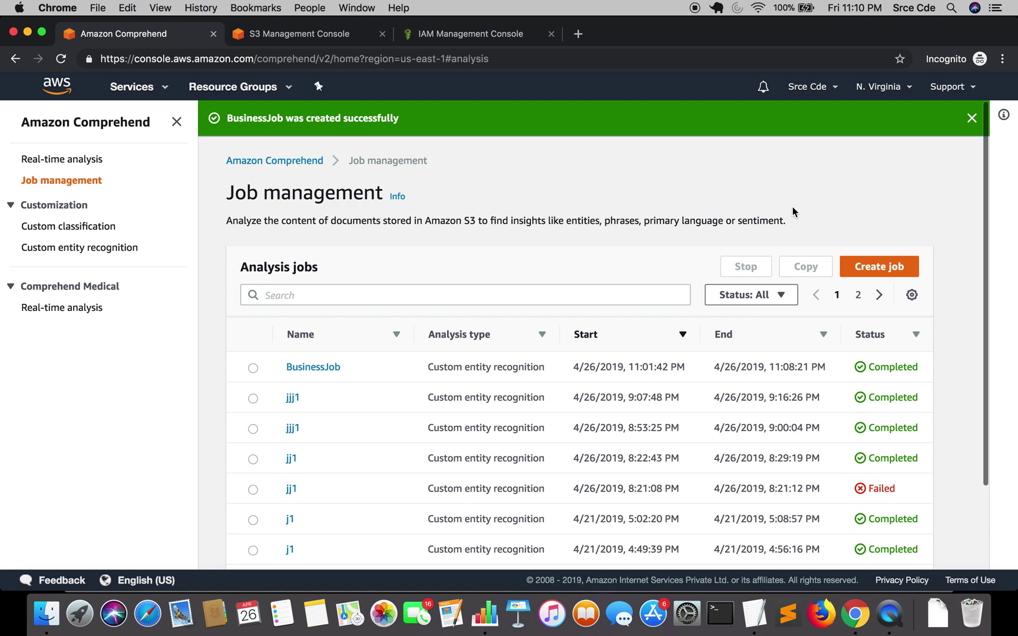
Step: Open the BusinessJob details and follow the output data location to output.tar.gz in S3
click(327, 367)
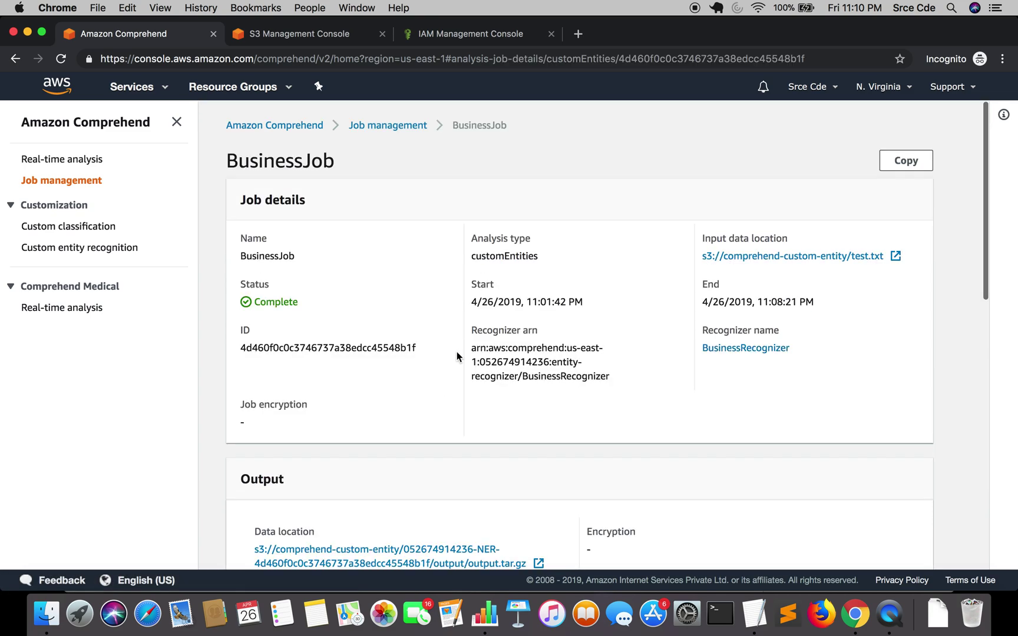
scroll(579, 386, down, 2)
scroll(579, 388, down, 5)
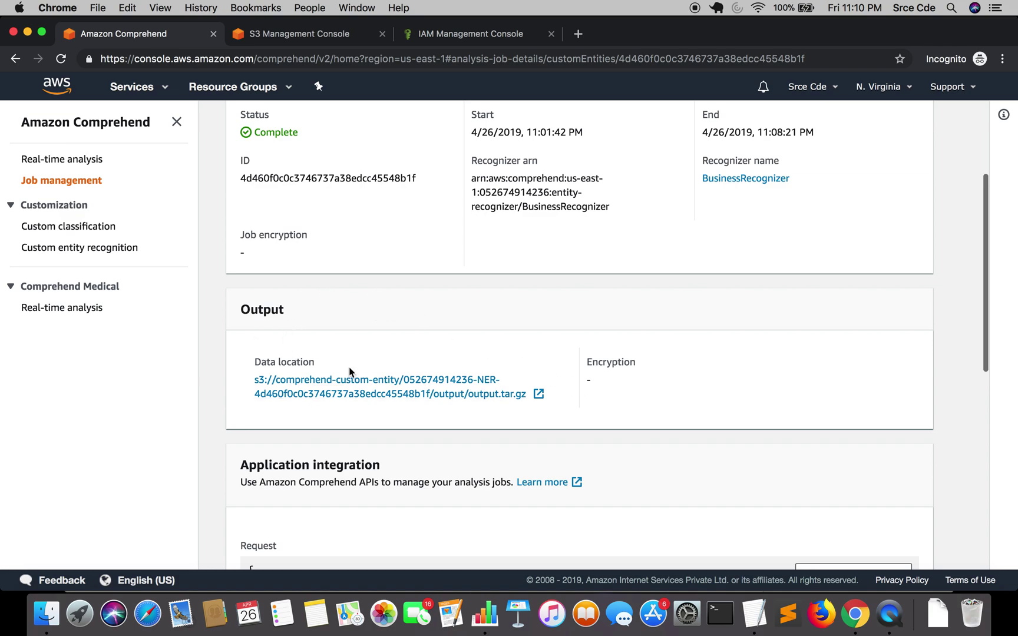
click(402, 395)
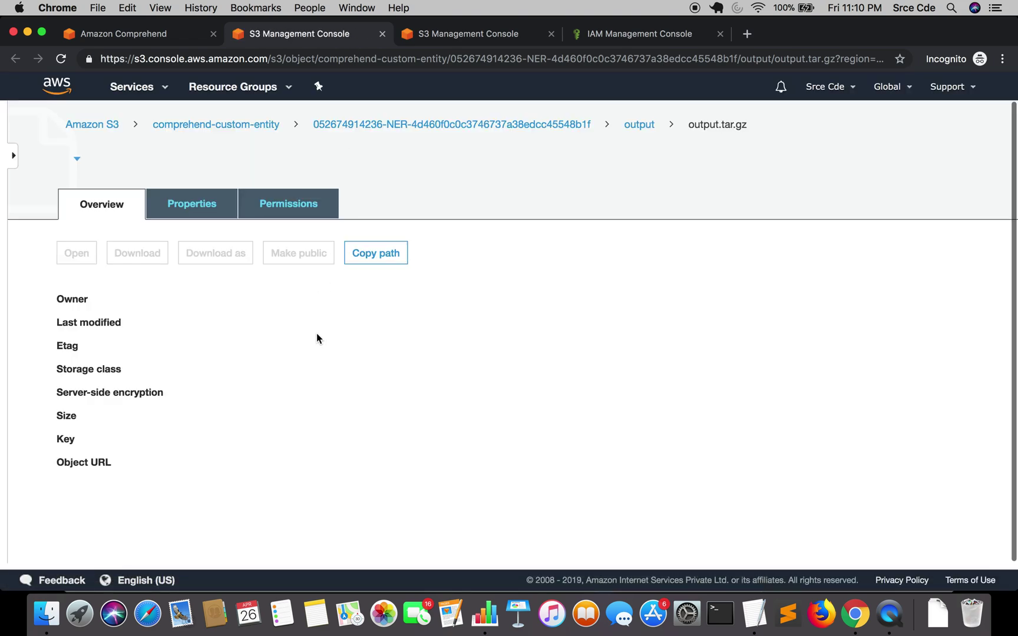
Step: Download the job's output.tar.gz from its S3 object page
scroll(313, 407, down, 5)
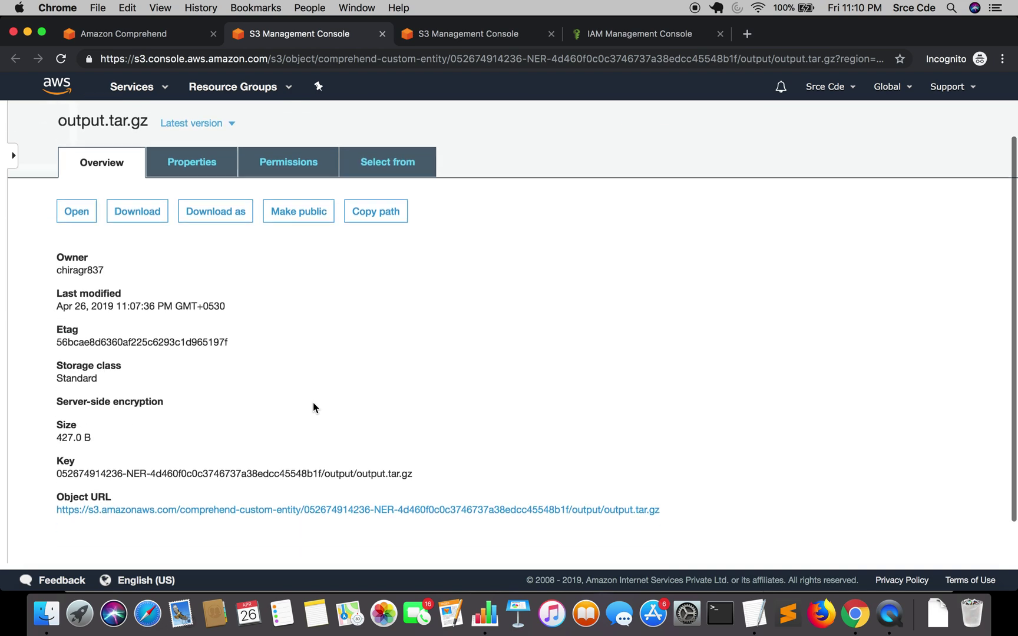
scroll(313, 403, up, 4)
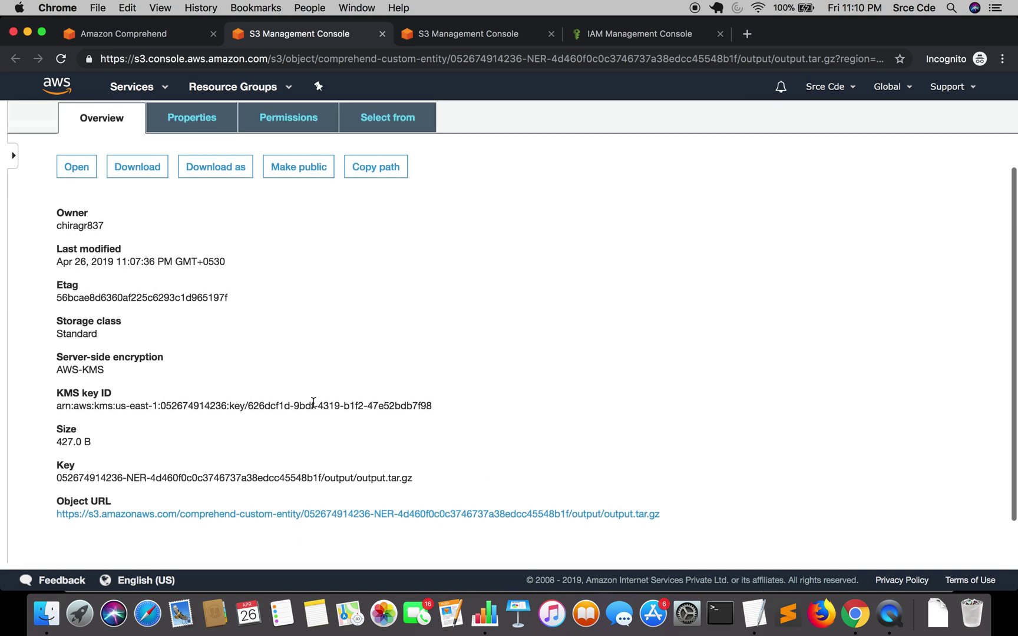
click(149, 236)
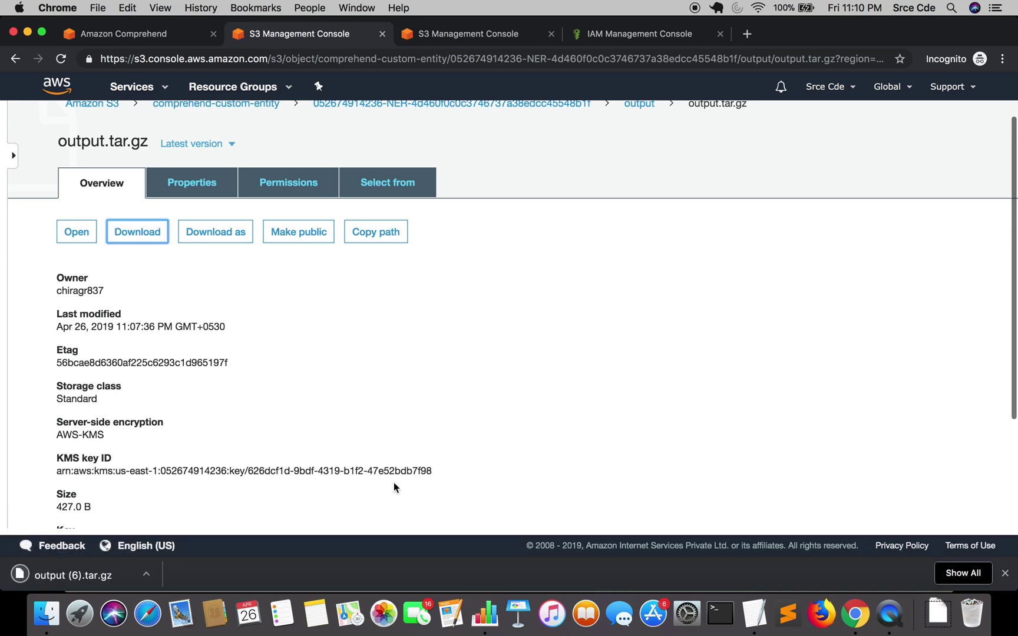
Step: Switch to Finder and place the downloaded output (6).tar.gz in the comprehend-custom-entity folder
click(47, 617)
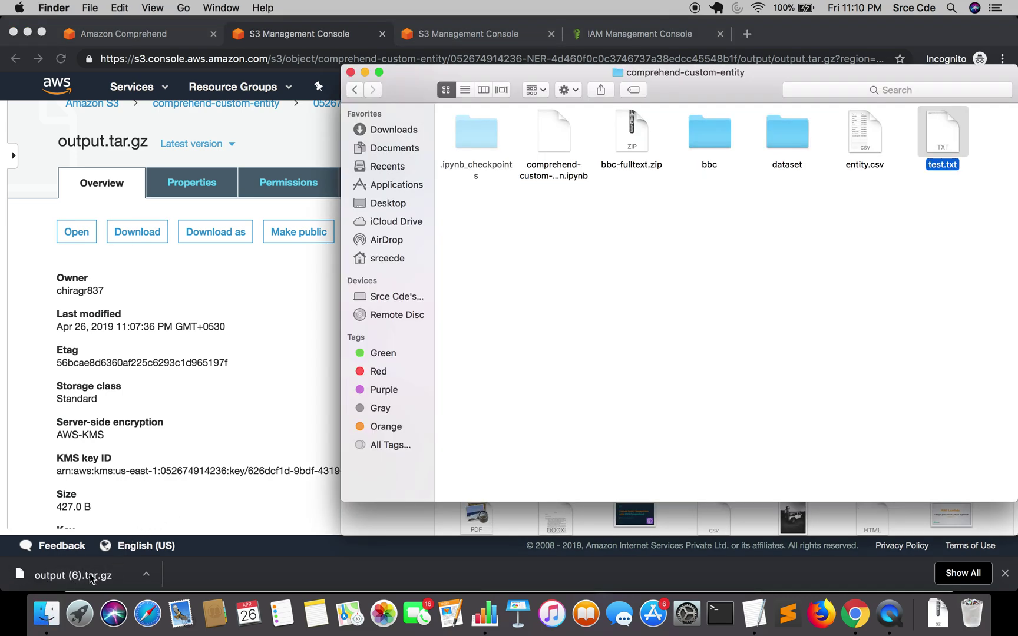
drag(91, 579, 508, 361)
key(super+Tab)
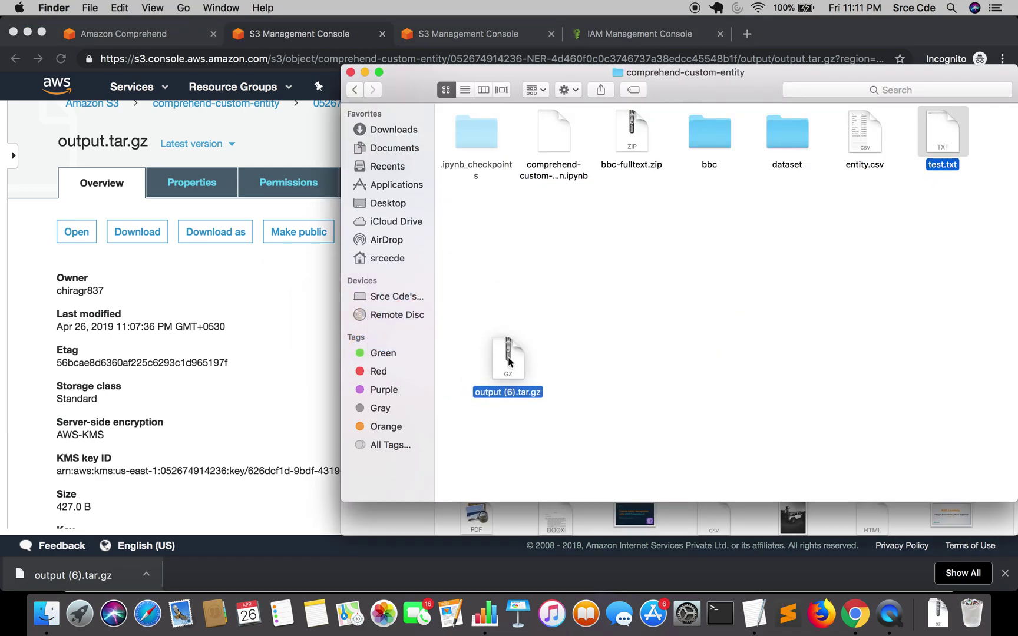
Step: Extract output (6).tar.gz and open the extracted output file in TextEdit
double_click(508, 361)
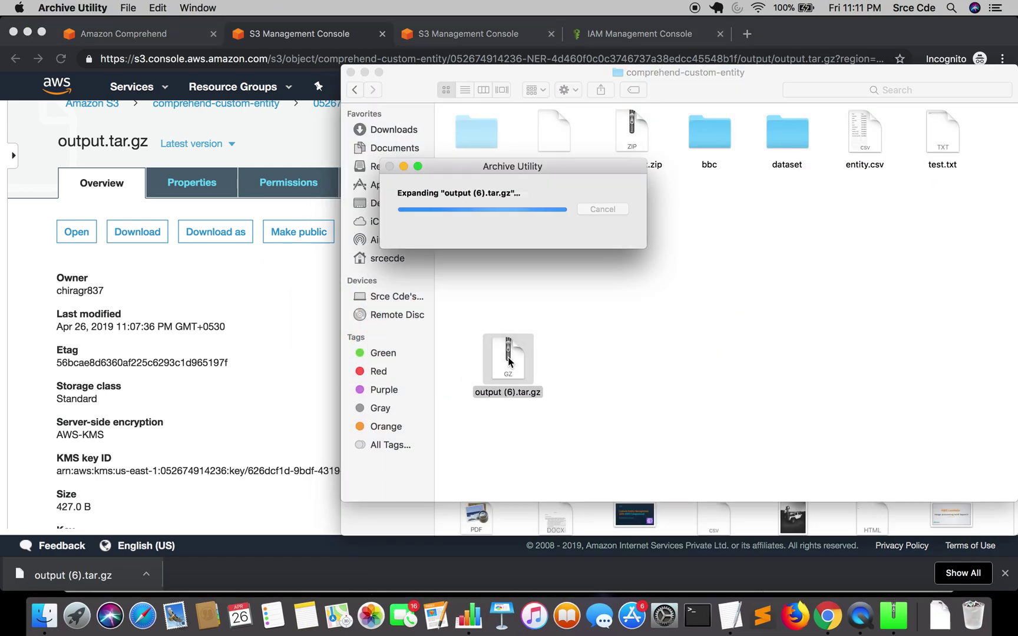
drag(530, 373, 657, 235)
double_click(657, 236)
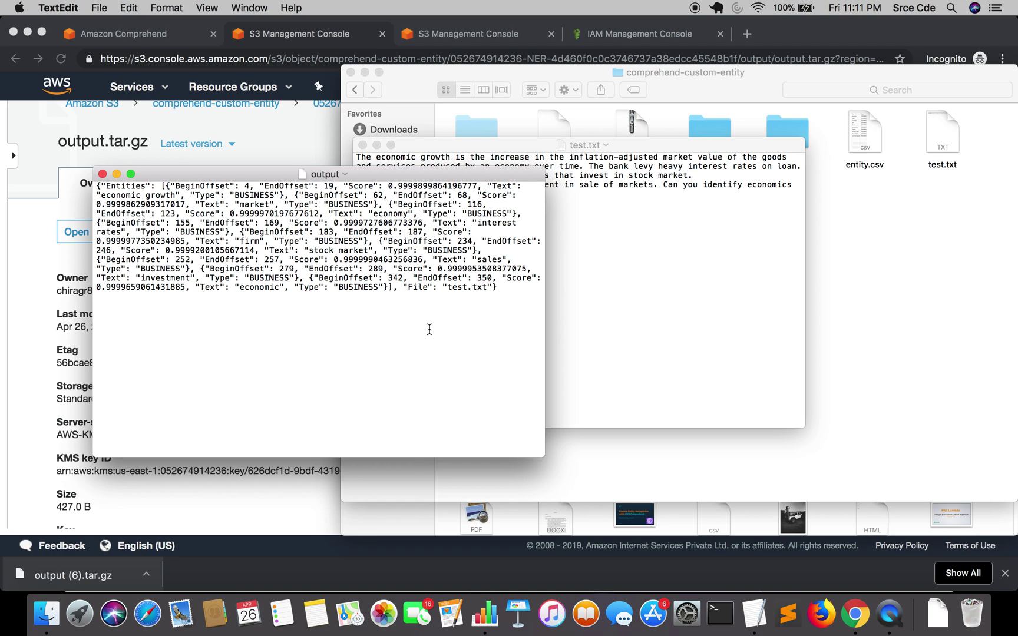
Step: Copy the entire JSON text of the output file and open jsonformatter.org in a new Chrome tab
key(super+a)
key(super+c)
click(284, 145)
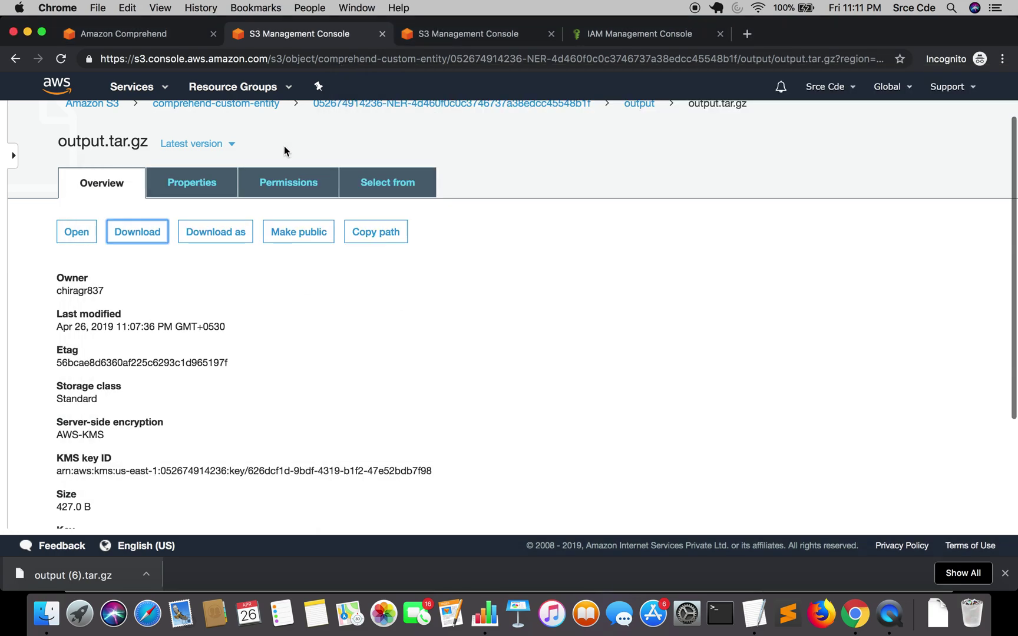
click(748, 37)
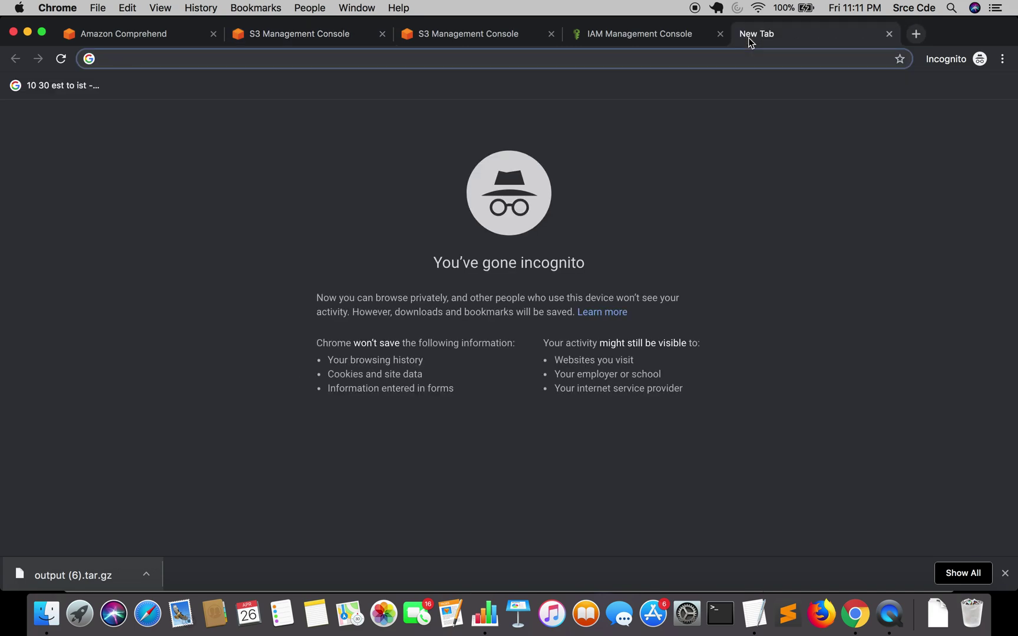
text(jsonforma)
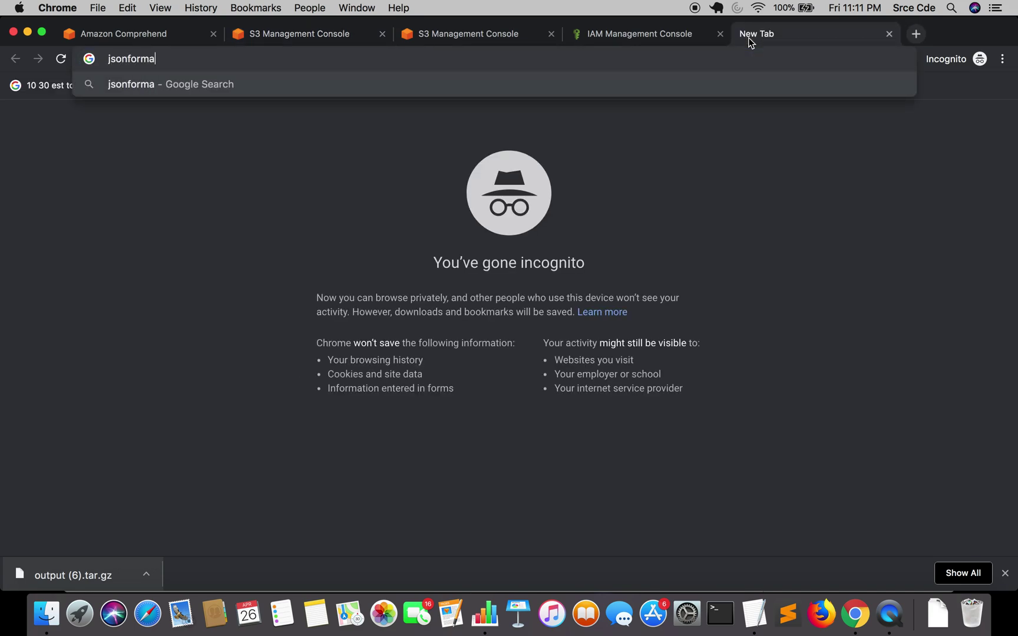
text(tter.org)
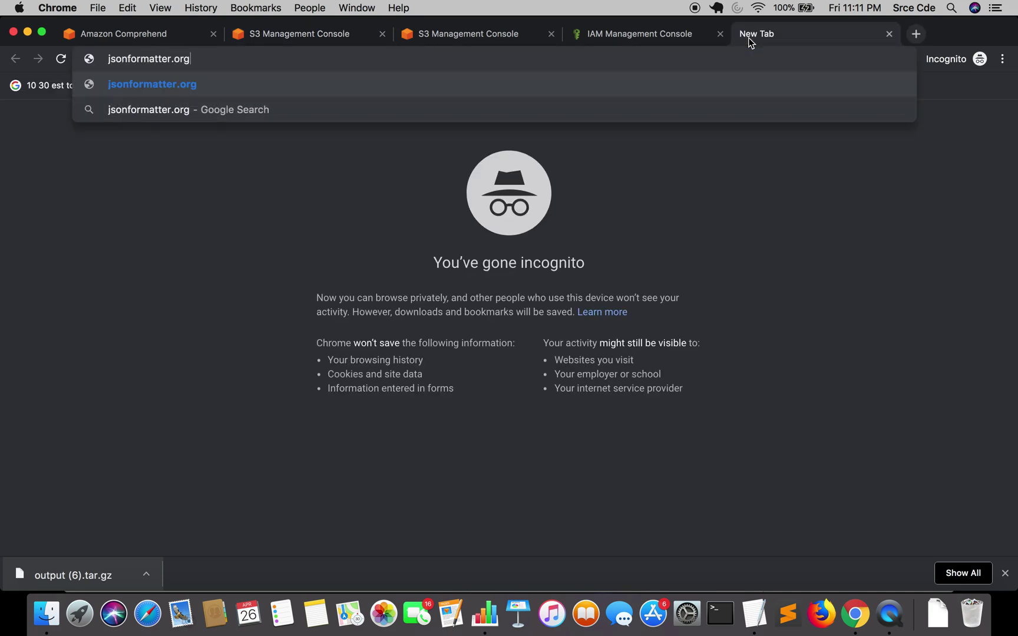
key(Return)
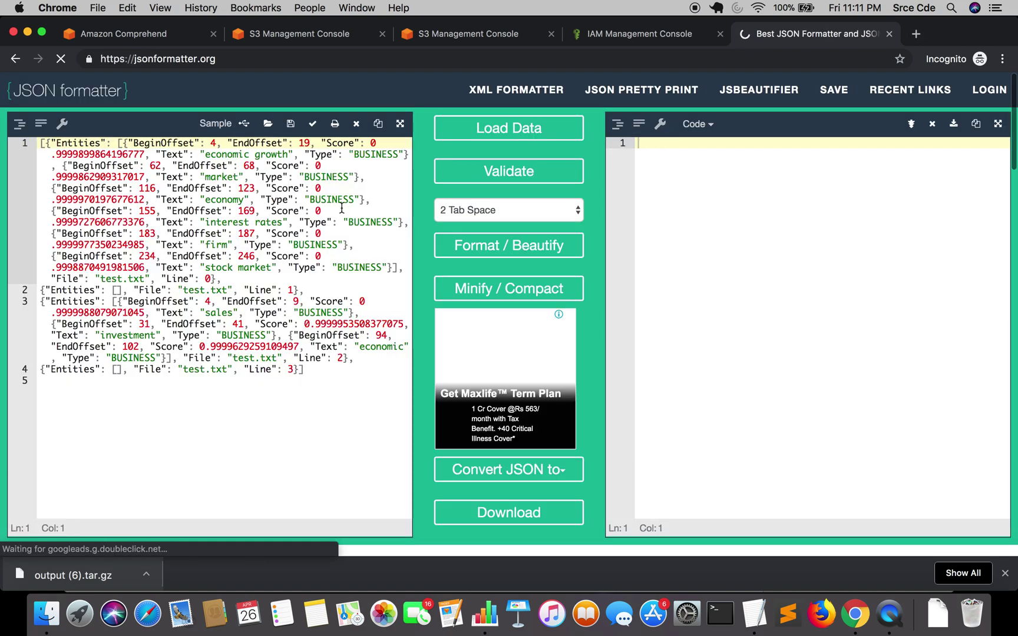
Step: Replace the JSON in the formatter's input editor with the copied output and validate it
double_click(316, 233)
key(super+a)
key(BackSpace)
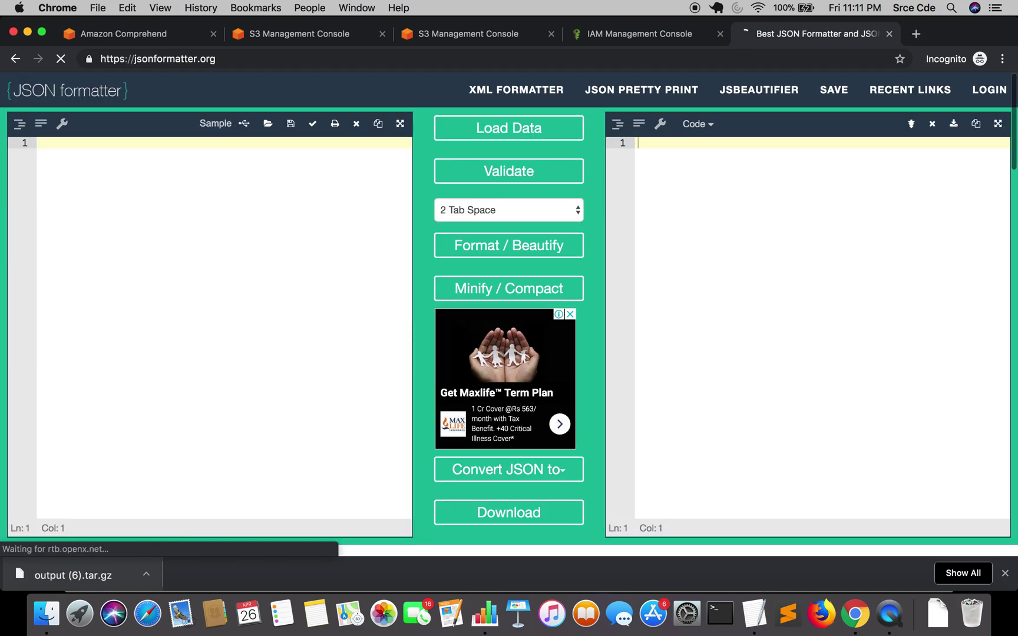
key(super+v)
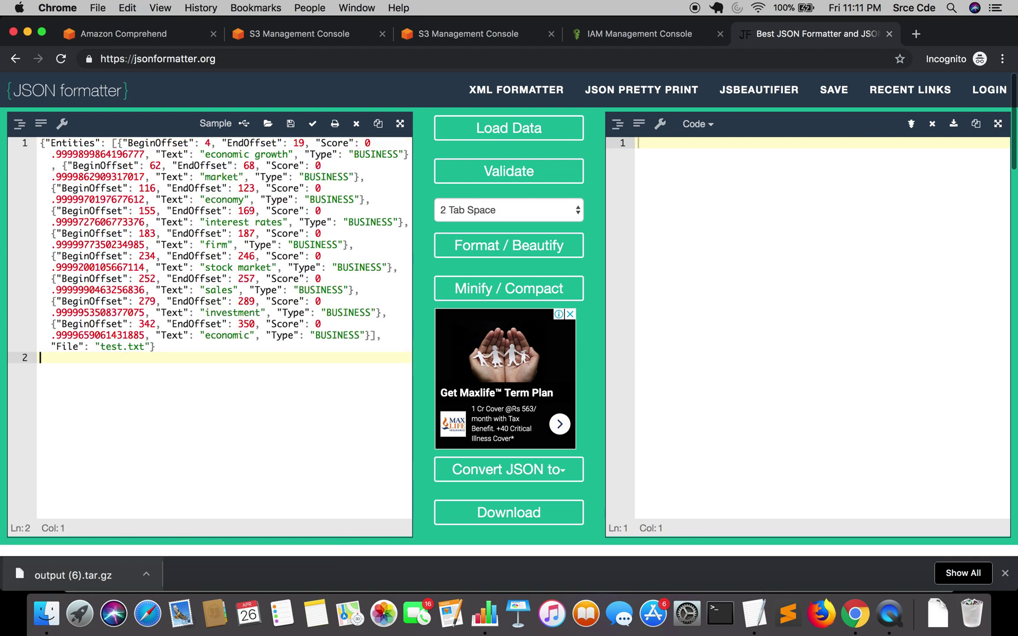
click(485, 175)
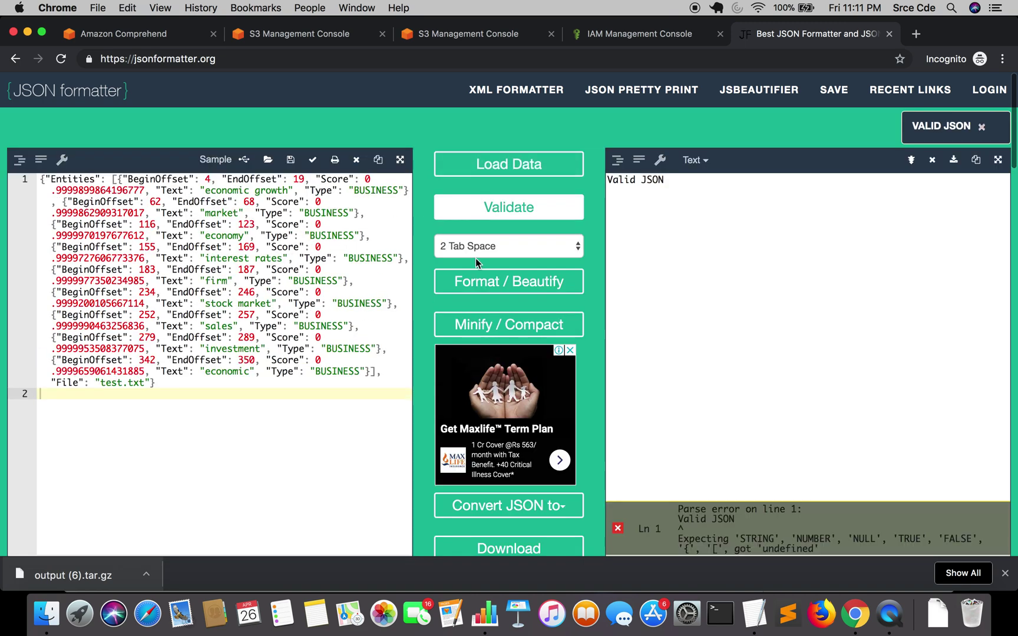
Step: Beautify the validated JSON output with 2 Tab Space indentation
key(super+Tab)
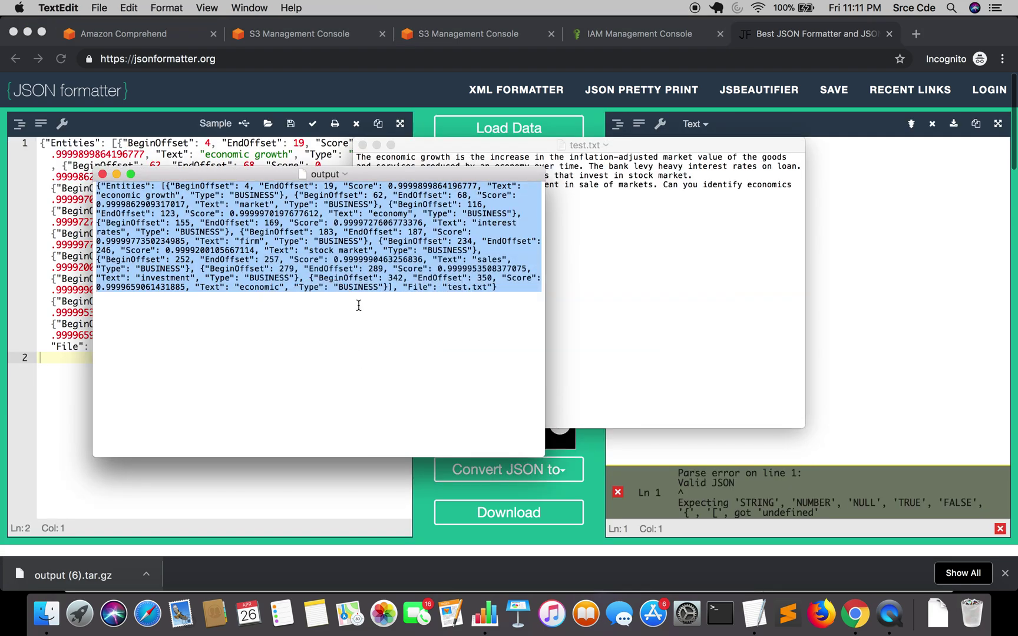
click(77, 294)
click(521, 248)
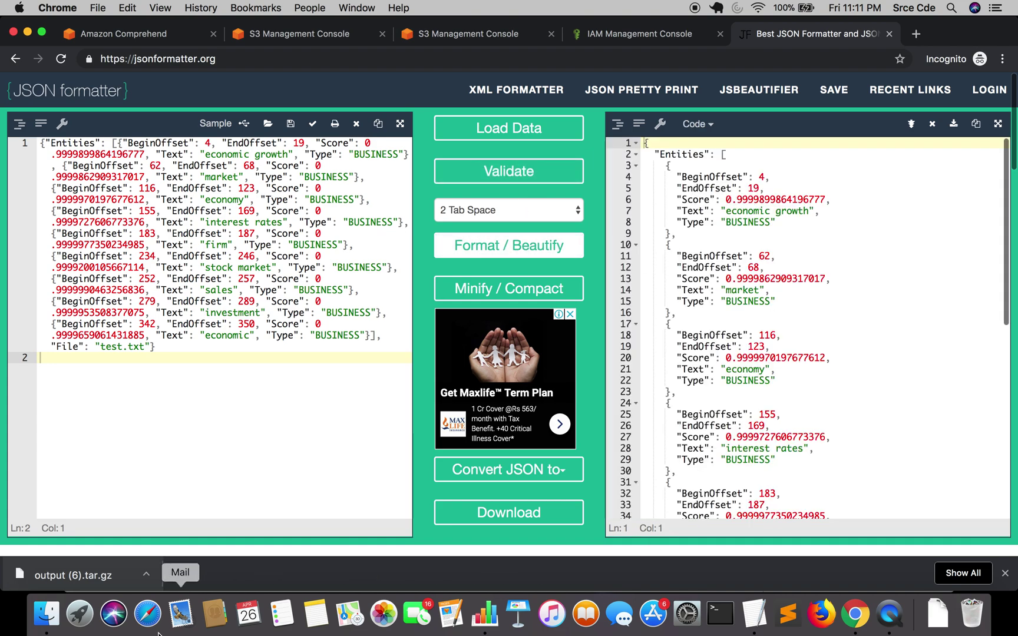
Step: Open test.txt from the comprehend-custom-entity folder and move its window clear of the formatted JSON for comparison
click(40, 616)
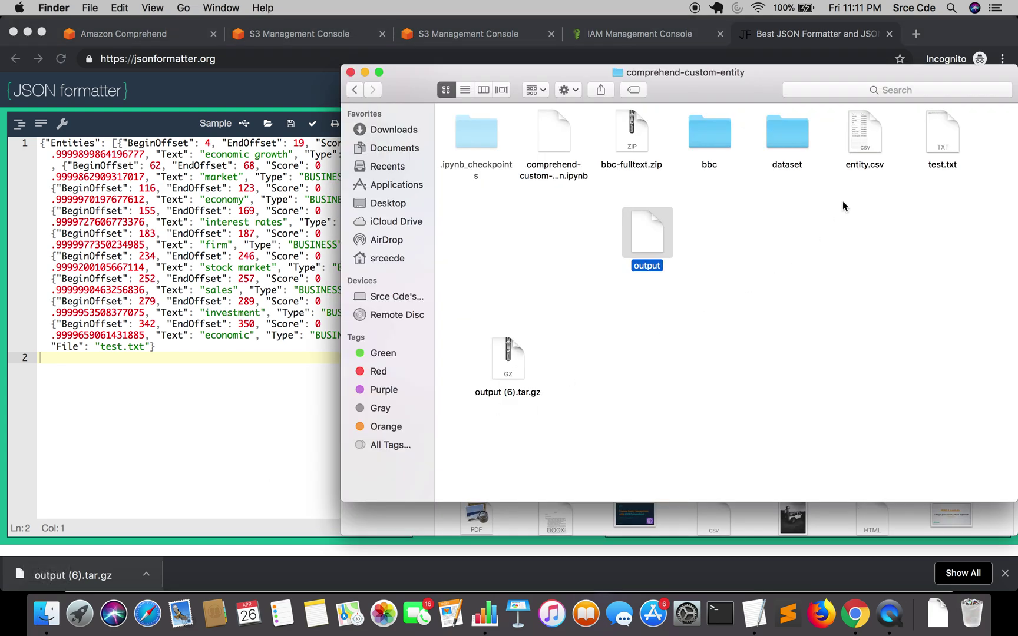
click(938, 138)
double_click(938, 139)
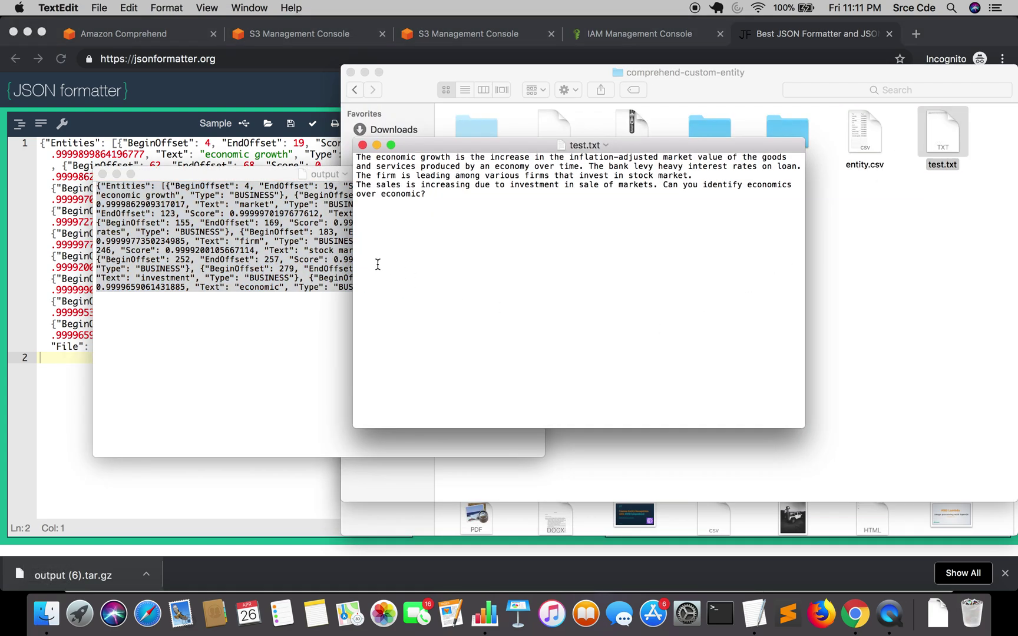
click(261, 280)
key(super+Tab)
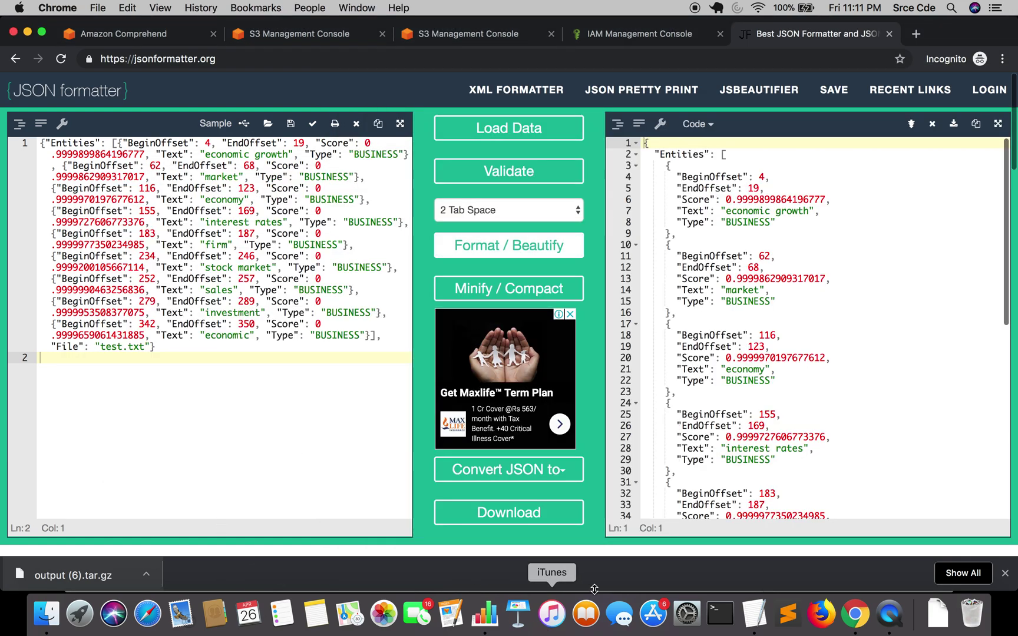
click(758, 621)
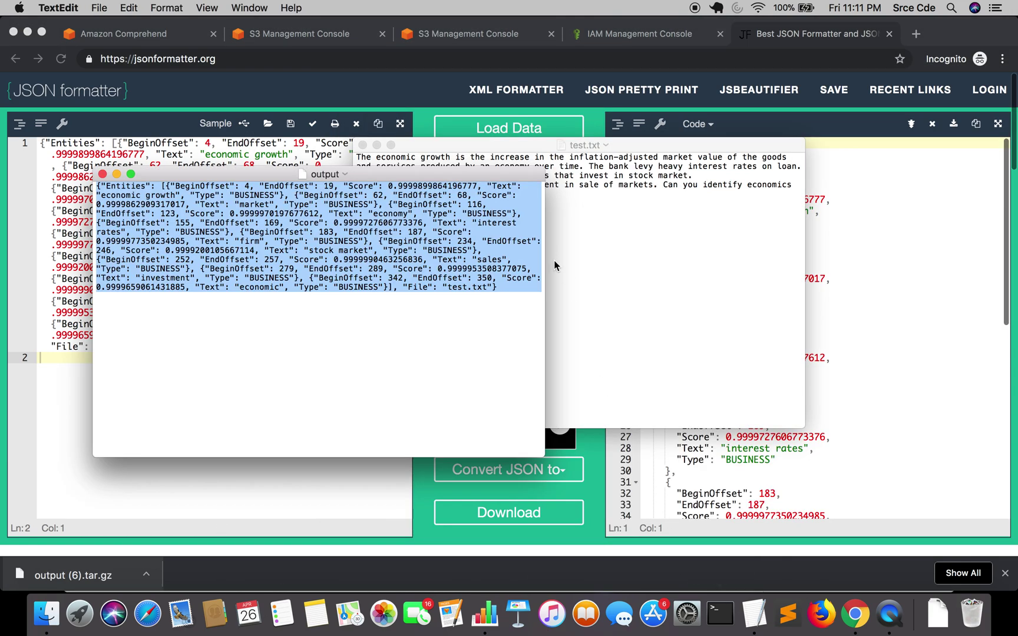
click(592, 231)
drag(592, 148, 406, 170)
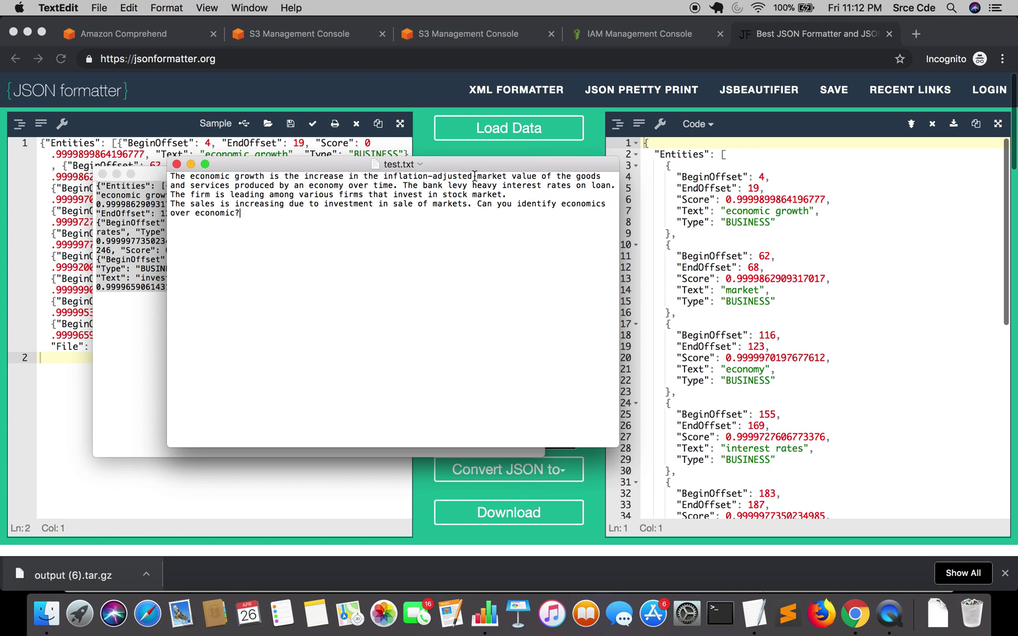
Step: Highlight "market" in test.txt and examine the remaining entities in the formatted JSON
double_click(492, 176)
click(765, 413)
scroll(765, 412, down, 5)
scroll(765, 413, down, 2)
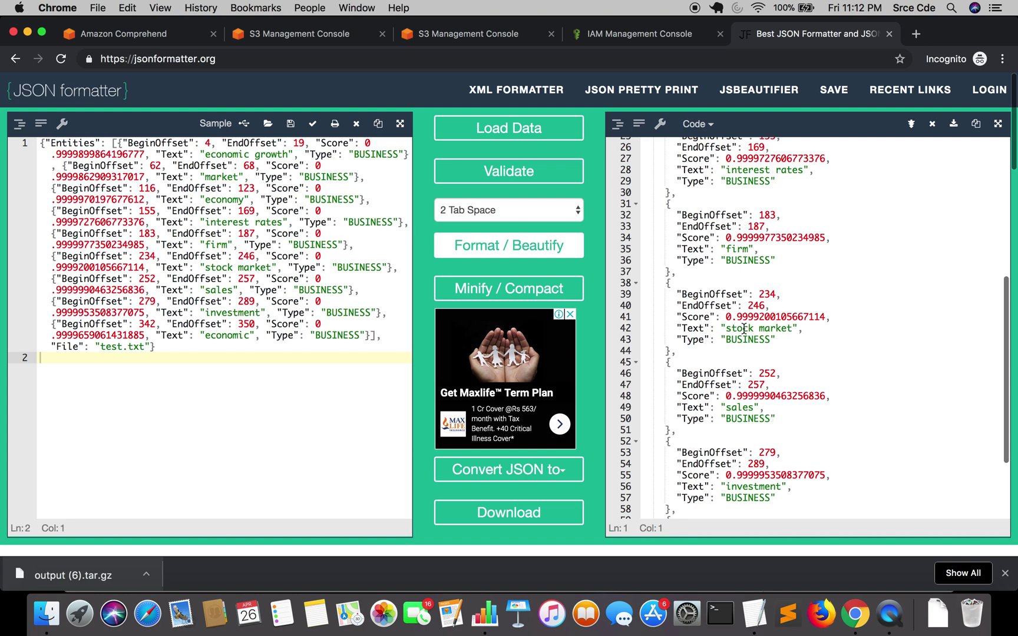
scroll(762, 419, down, 2)
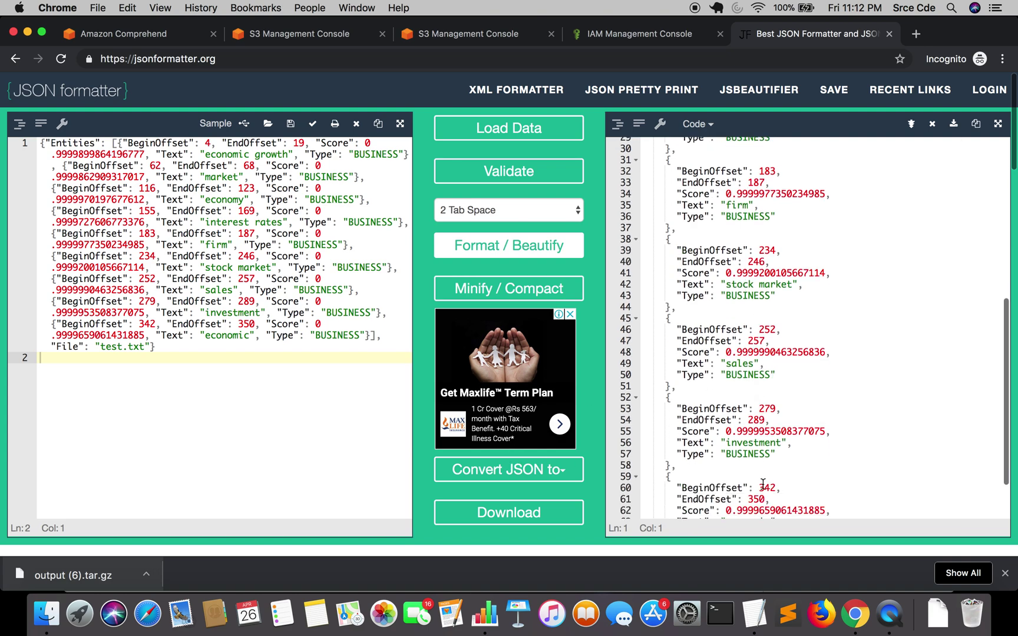
Step: Highlight firm, stock, sales and investment in turn in test.txt to match them against the detected entities
click(761, 614)
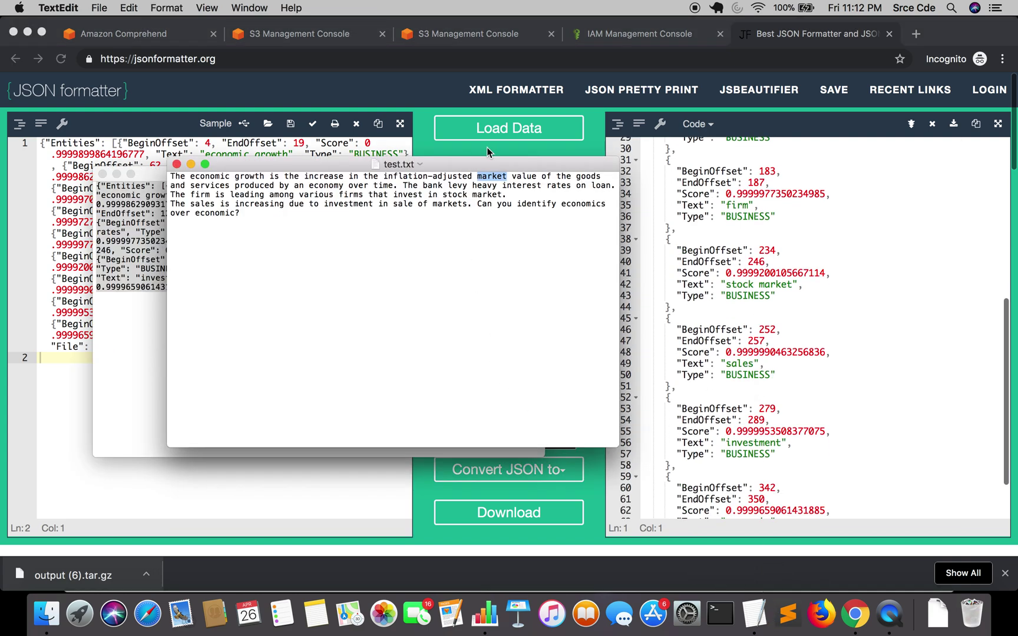
double_click(209, 196)
double_click(447, 195)
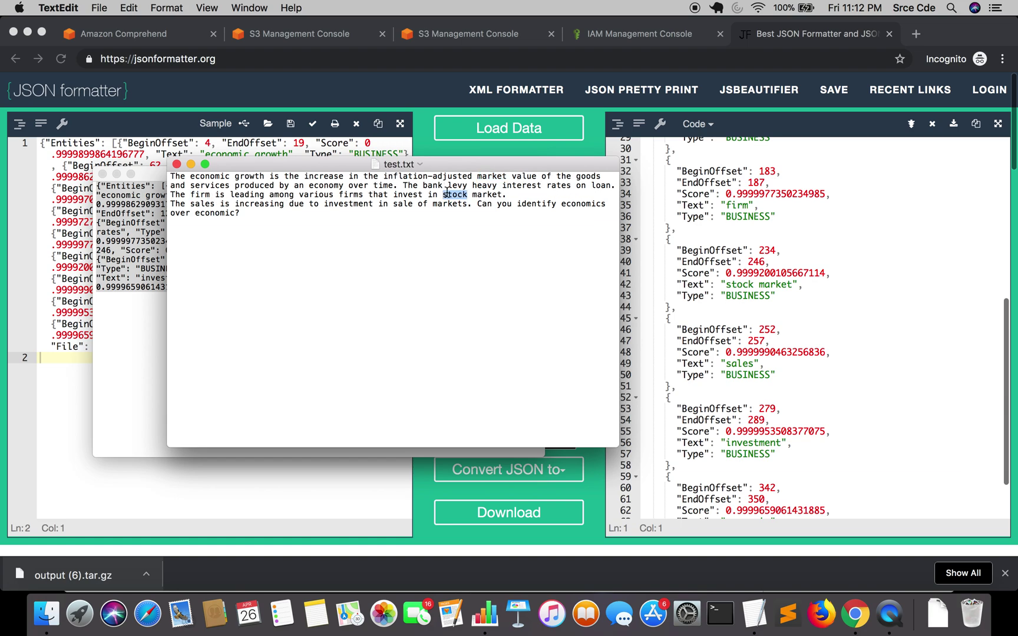
double_click(195, 206)
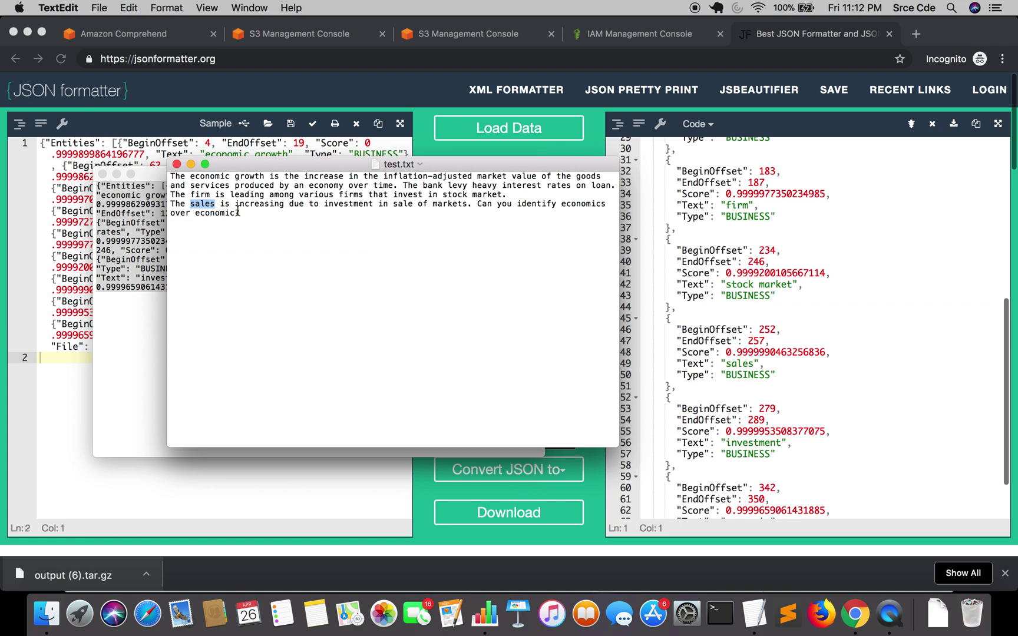
double_click(328, 205)
Step: Check the last entities in the formatted JSON against the words economic, markets and economics in test.txt
click(687, 290)
scroll(687, 289, down, 5)
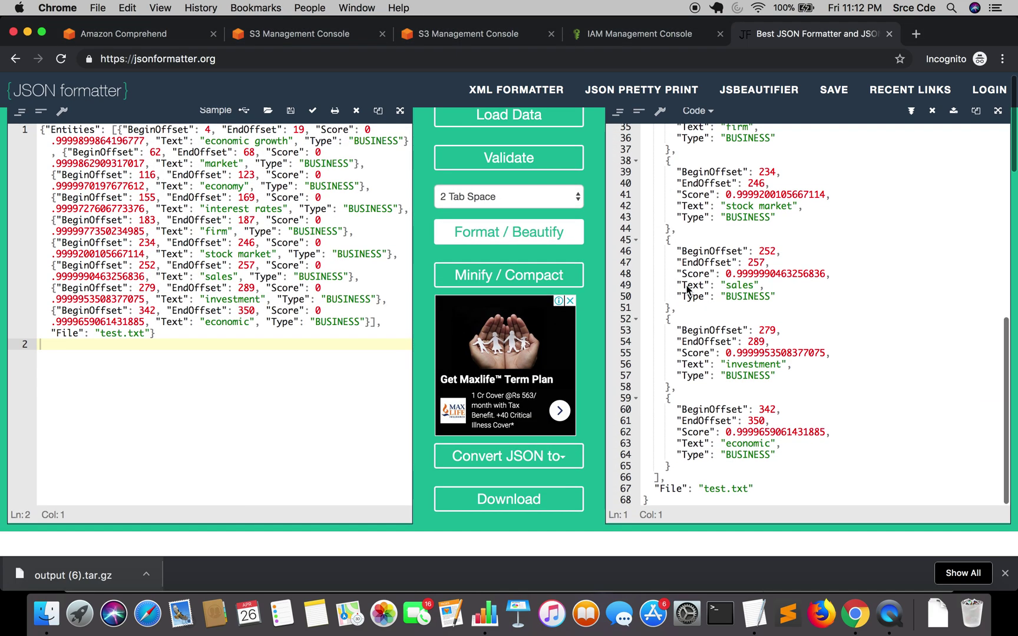
click(758, 613)
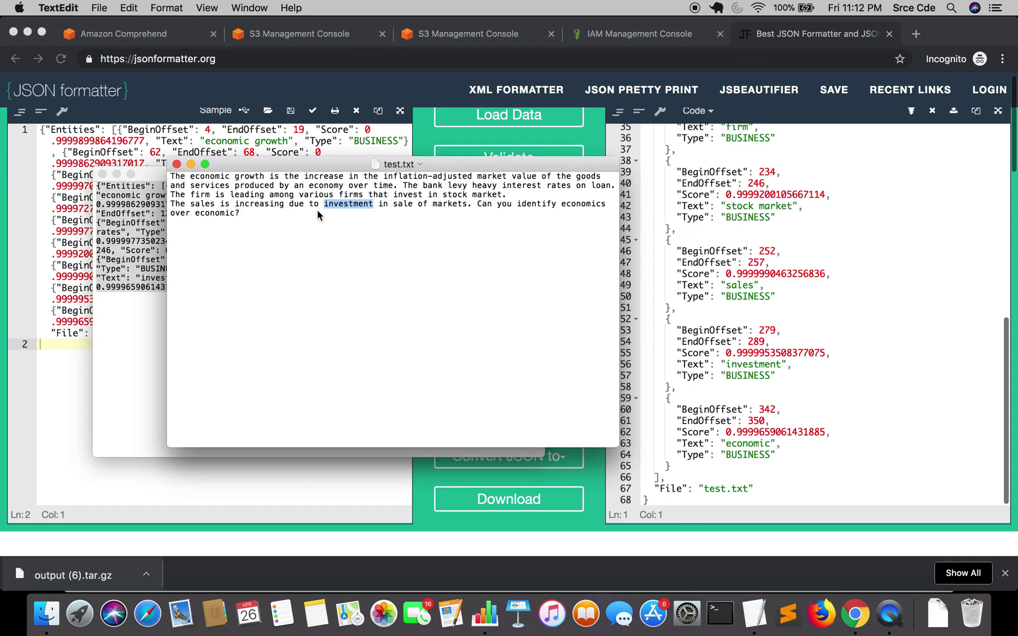
double_click(216, 214)
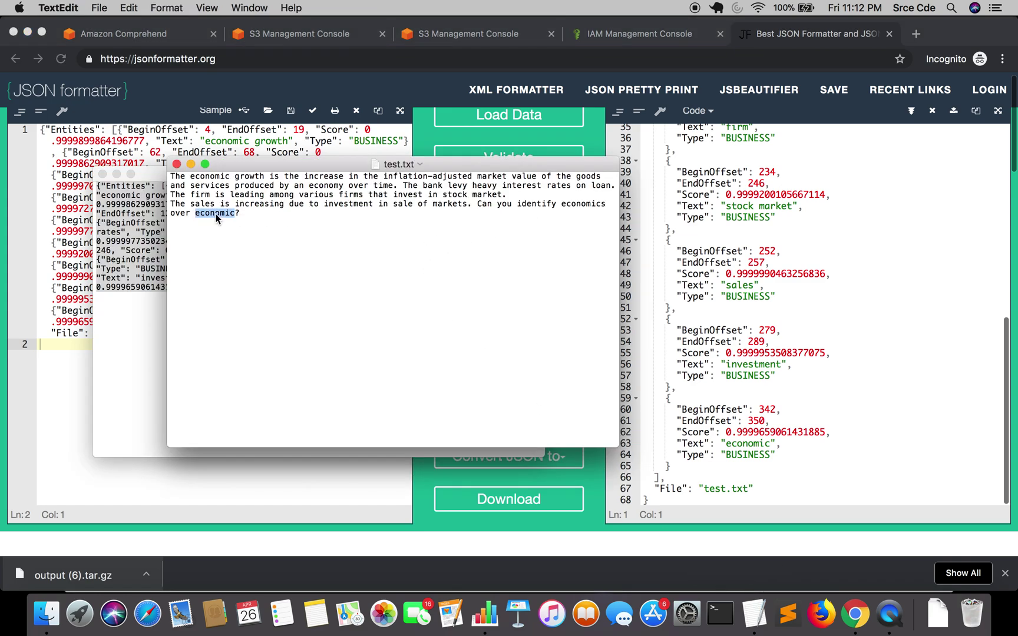
click(269, 292)
double_click(440, 204)
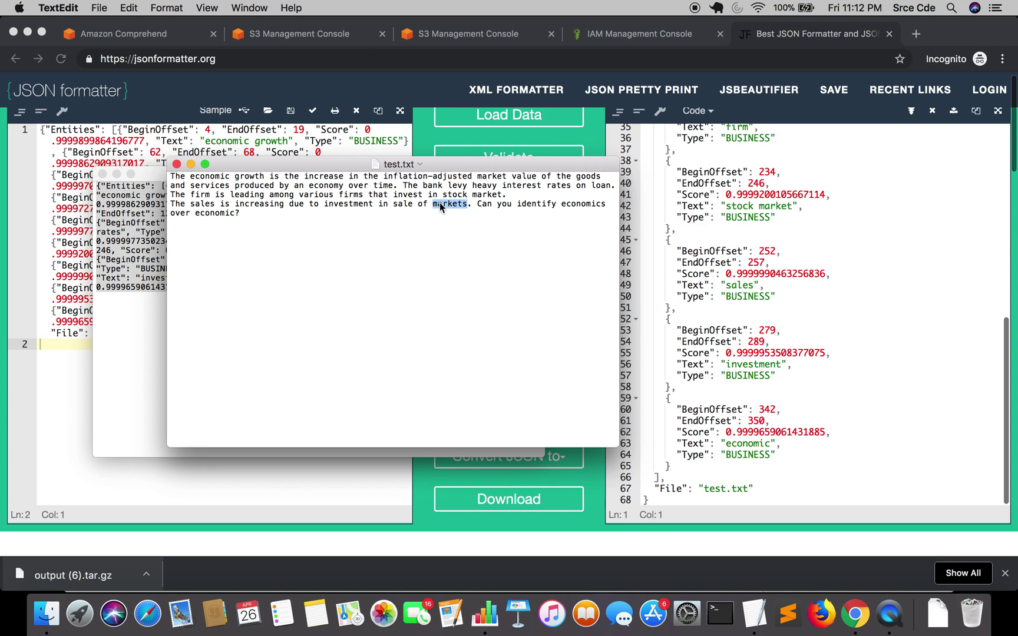
double_click(578, 203)
Step: Open the Train recognizer form from Comprehend's custom entity recognition page and choose the training type "Using entity list and training docs"
click(104, 42)
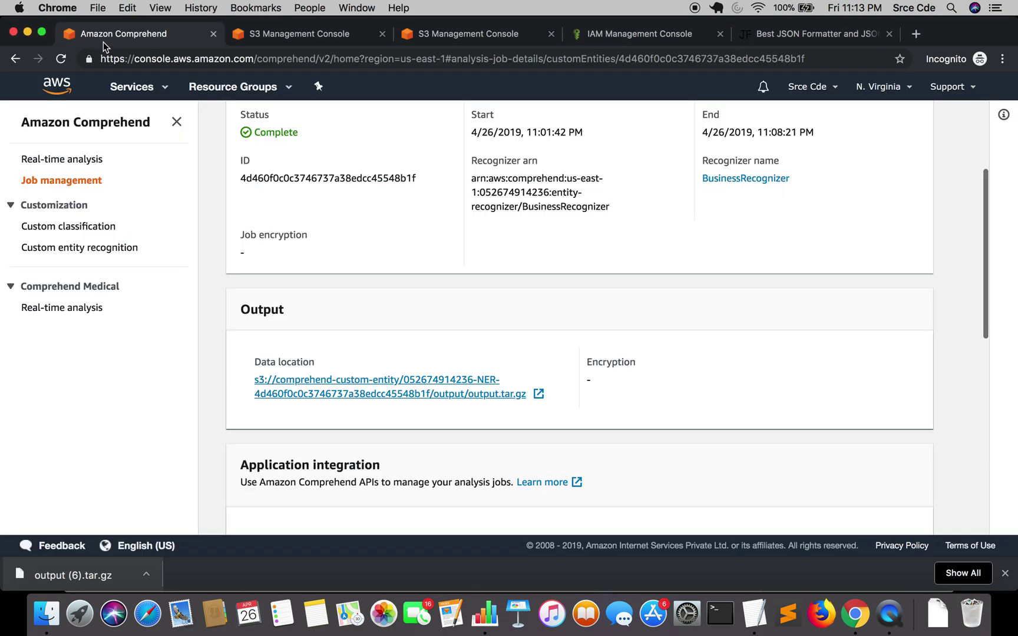
click(83, 253)
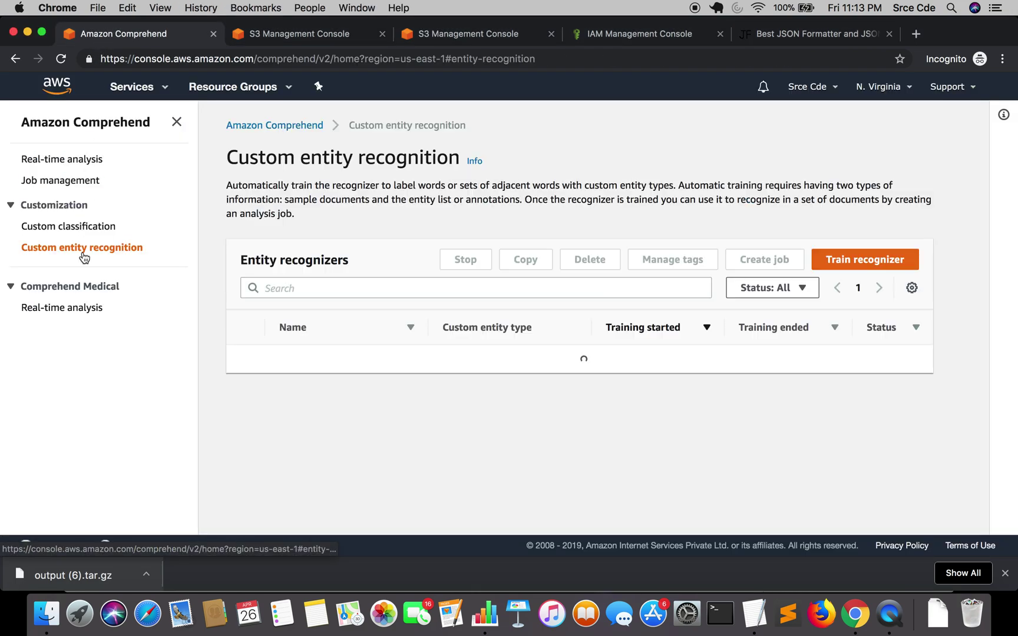
click(865, 259)
scroll(783, 359, down, 4)
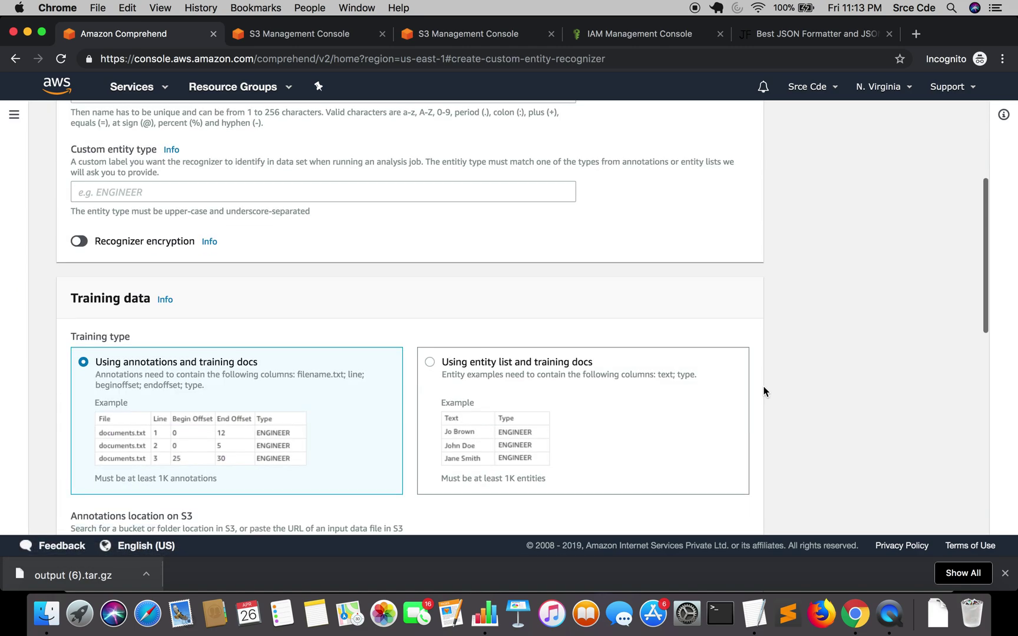
scroll(765, 392, down, 3)
click(593, 361)
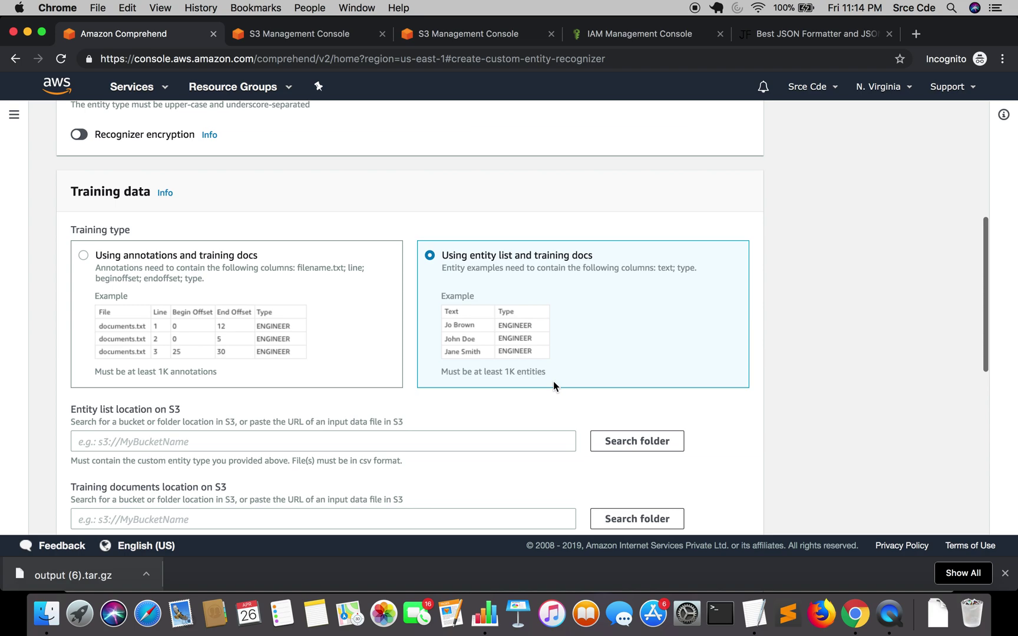
Step: Search Google in a new tab for "comprehend custom entity best practices"
click(916, 33)
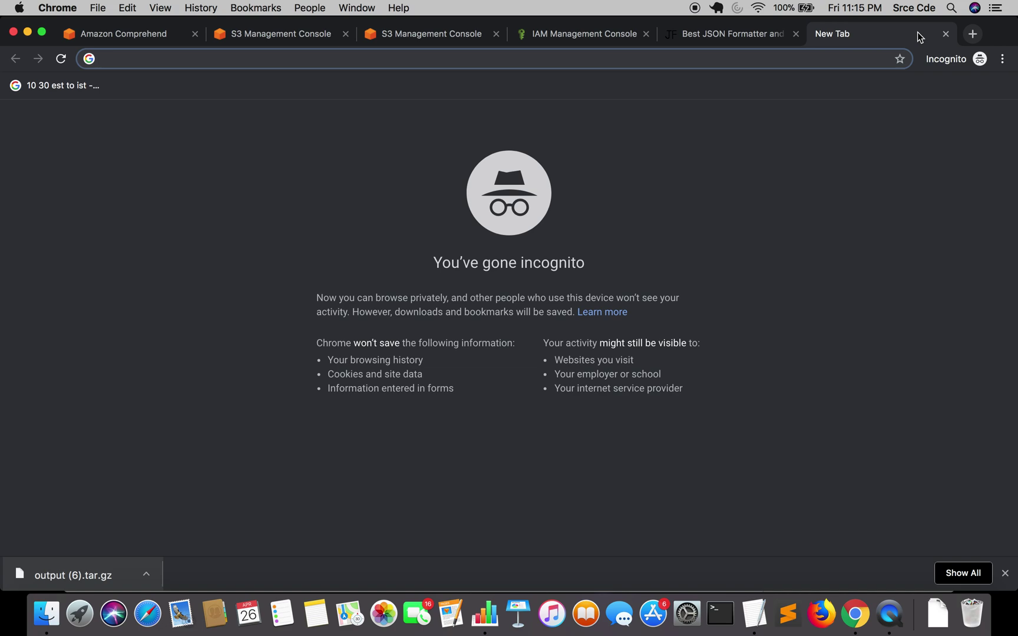
text(comp)
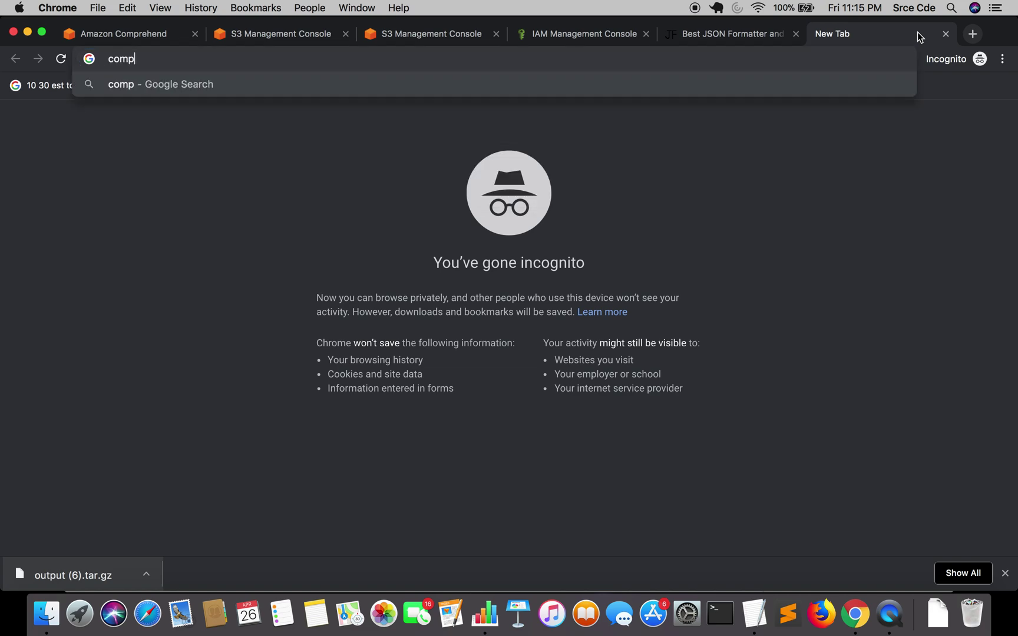
text(rehend custo)
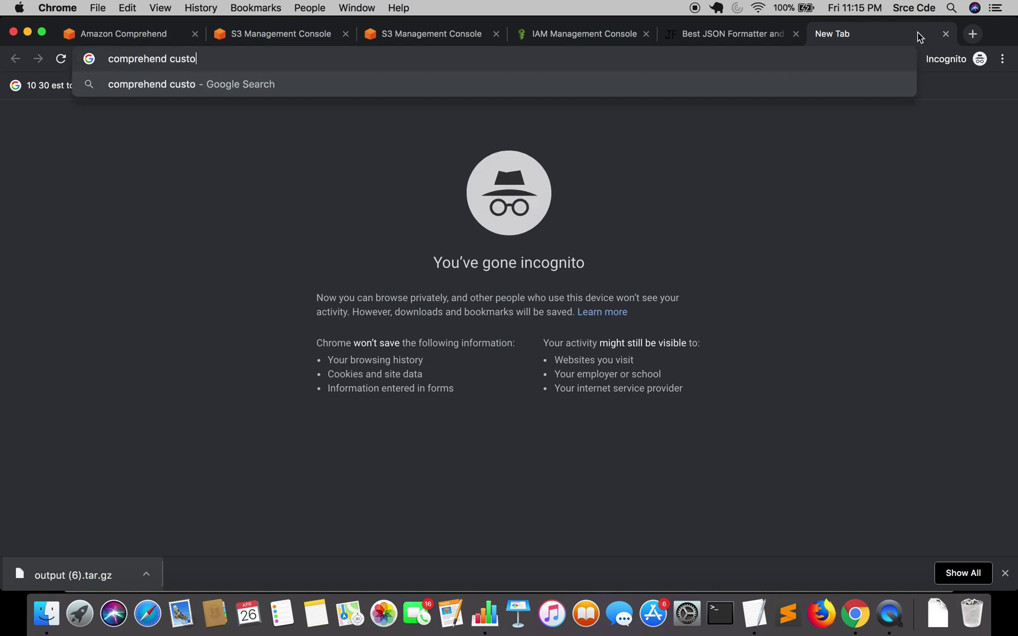
text(m entity)
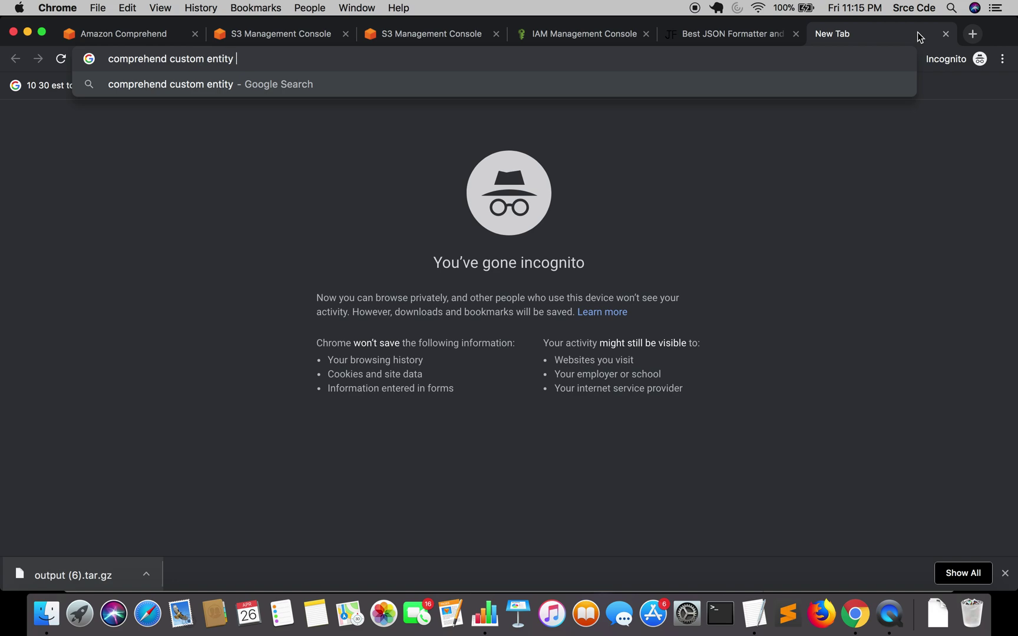
text(bractices)
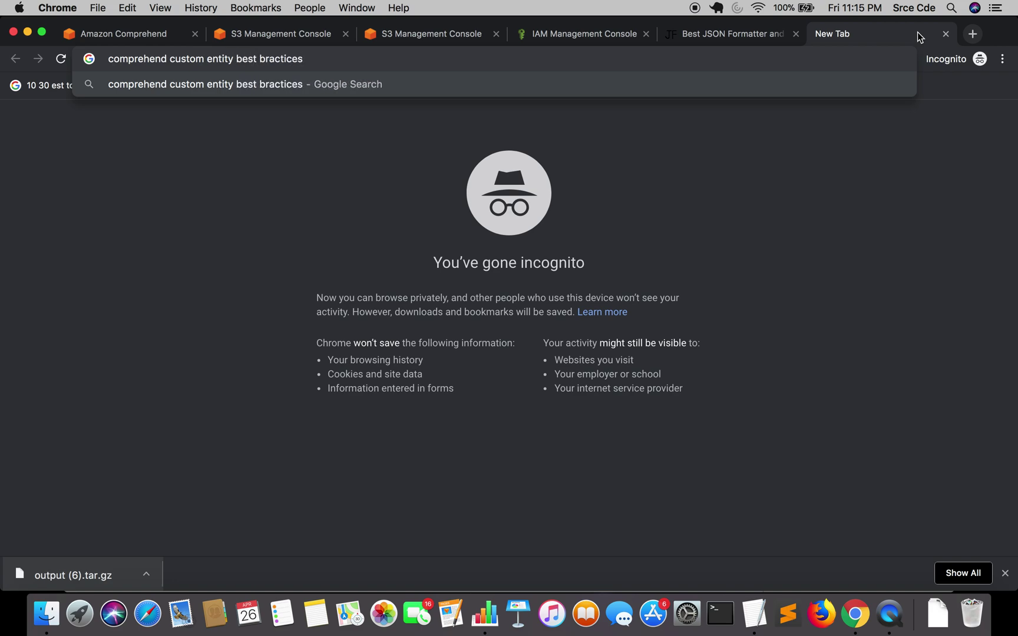
key(Return)
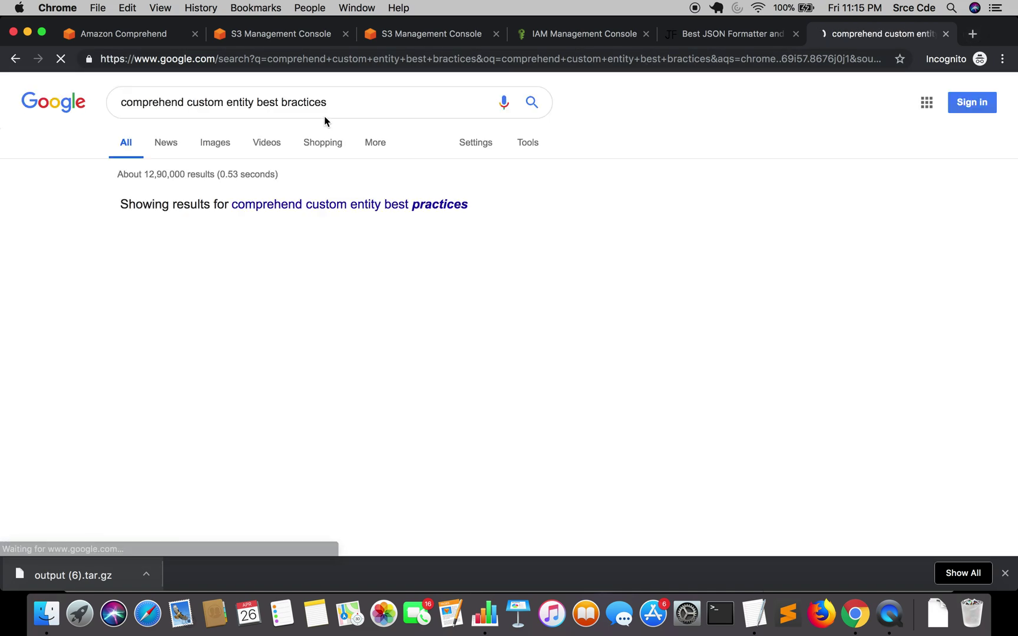
click(394, 208)
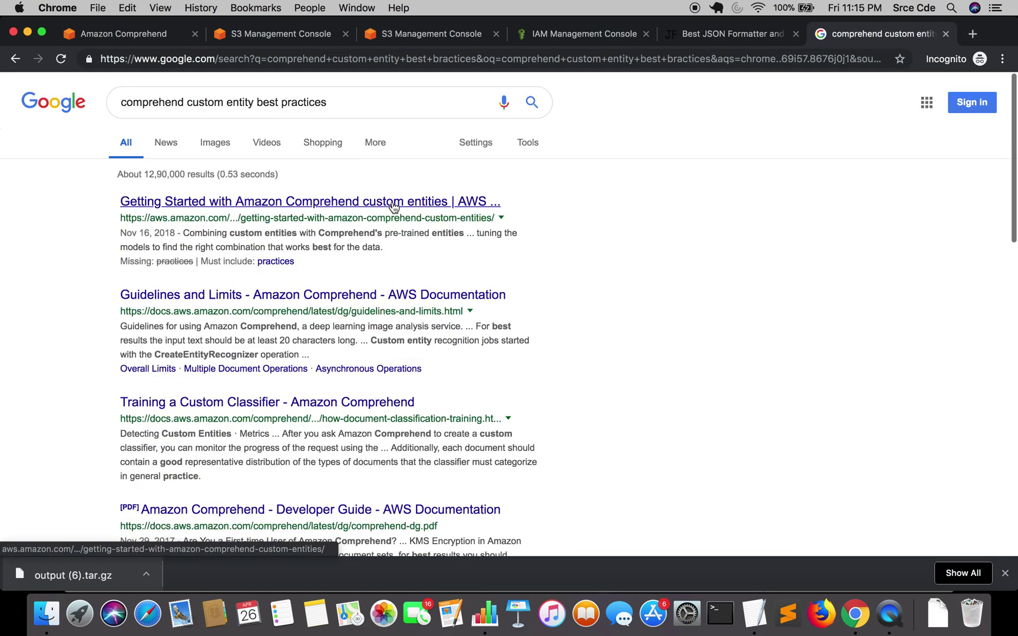
Step: Open the Getting Started custom entities and Guidelines and Limits results in new tabs, closing the Getting Started tab after a look
super+click(363, 205)
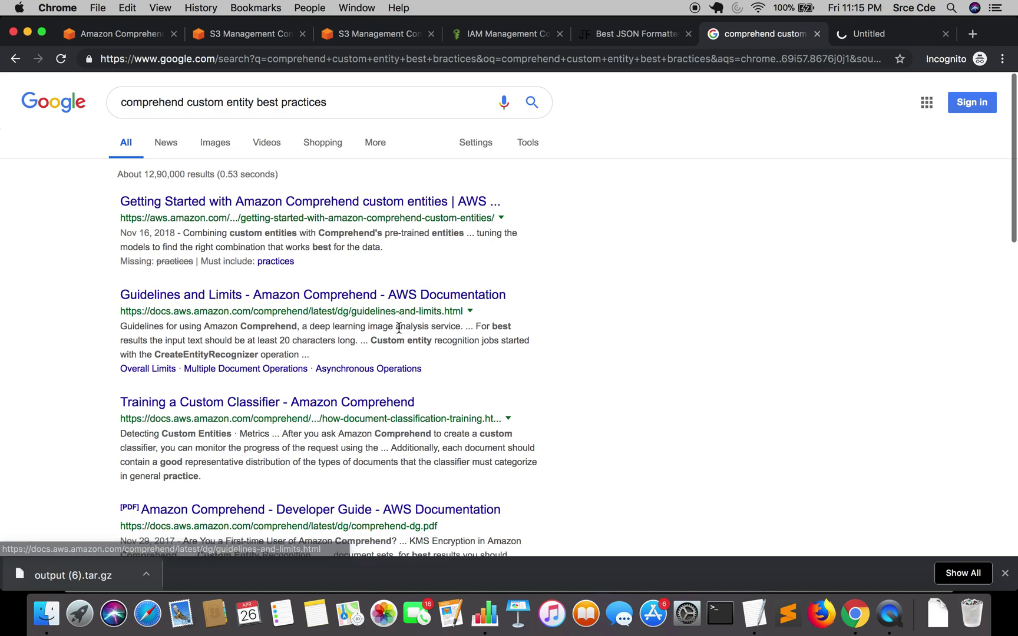
super+click(334, 296)
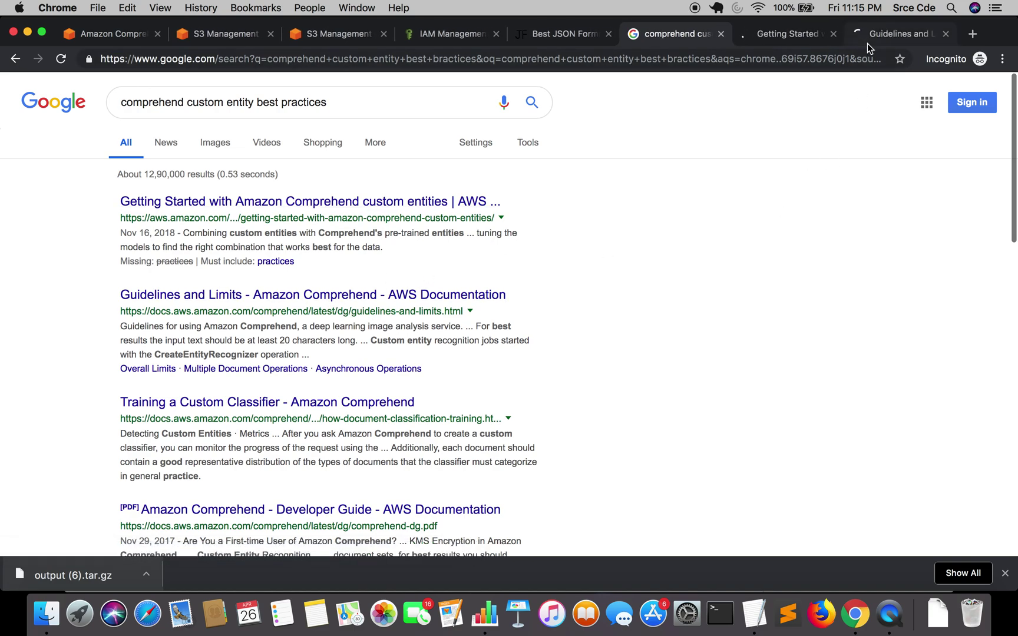
click(867, 43)
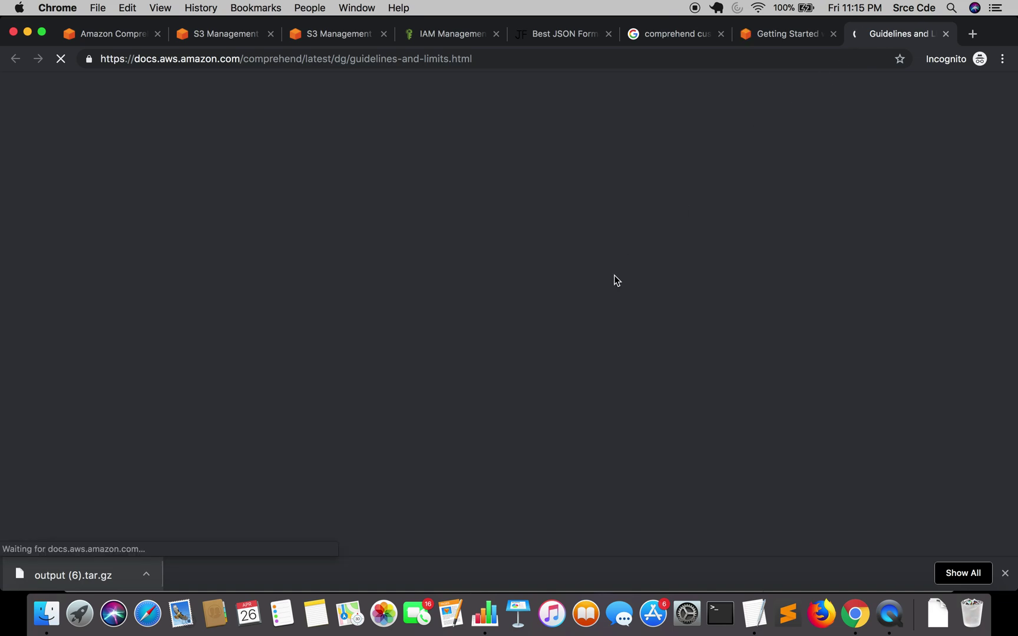
click(796, 38)
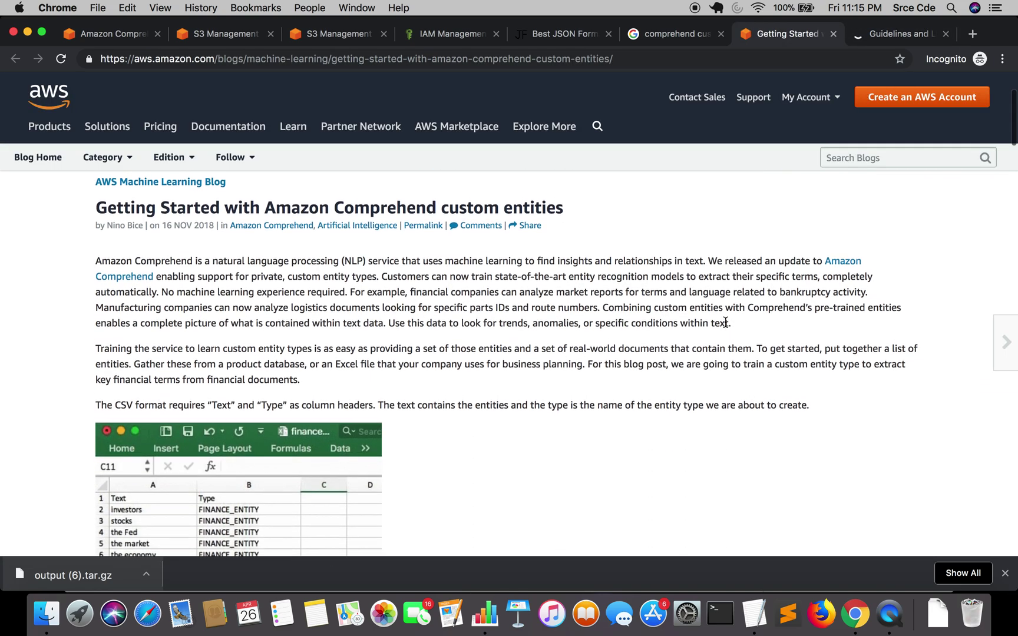
key(super+w)
key(ctrl+shift+Tab)
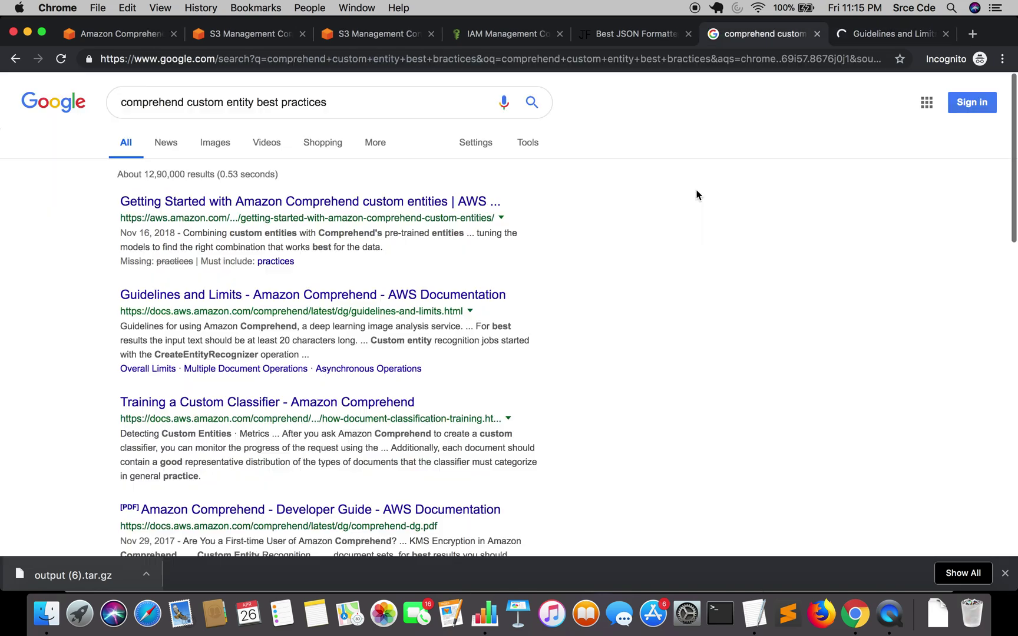
Step: Open the Training a Custom Classifier result in a new tab and review the overall document size and classification limits on the Guidelines and Limits page
scroll(470, 318, down, 3)
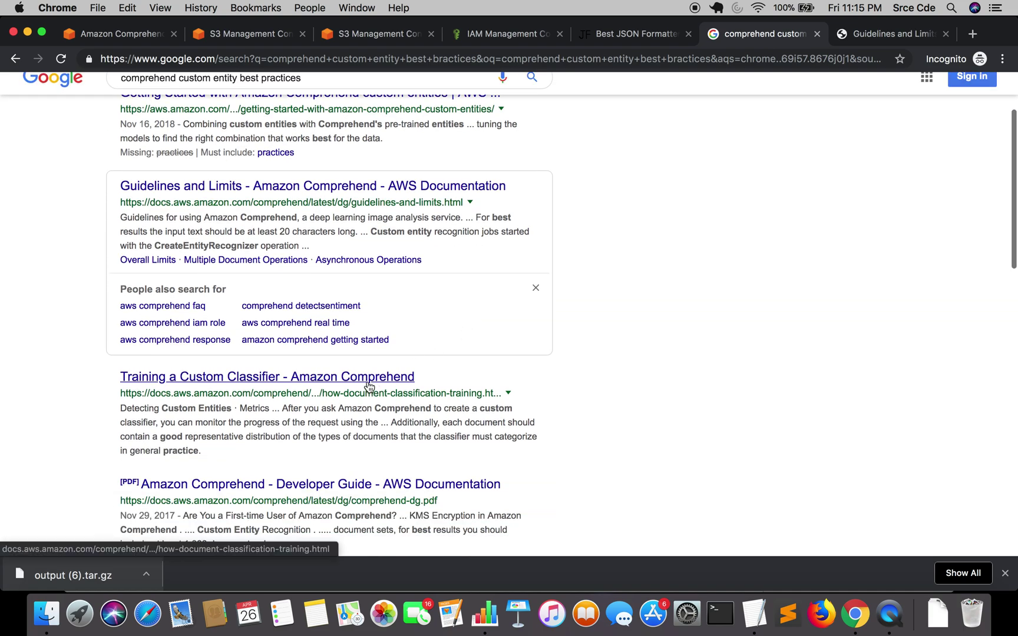
super+click(369, 389)
click(789, 32)
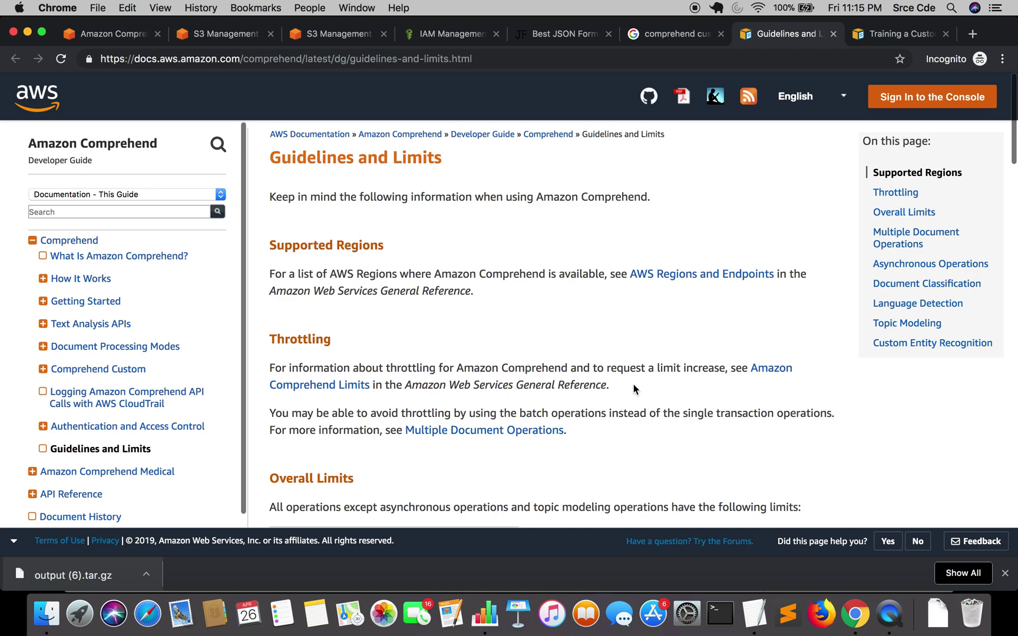
scroll(633, 386, down, 8)
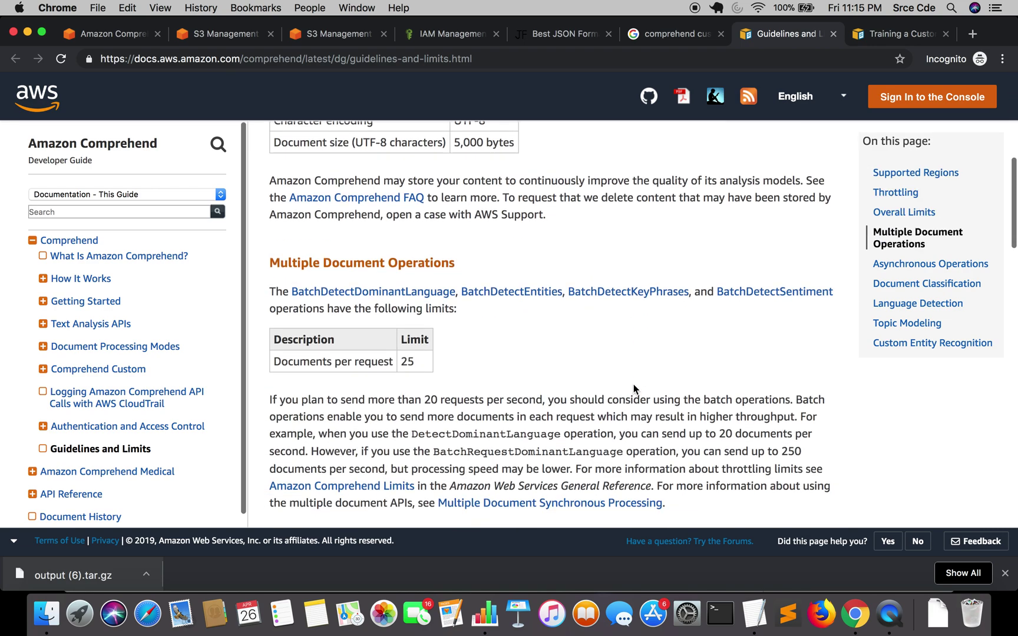
scroll(633, 384, up, 3)
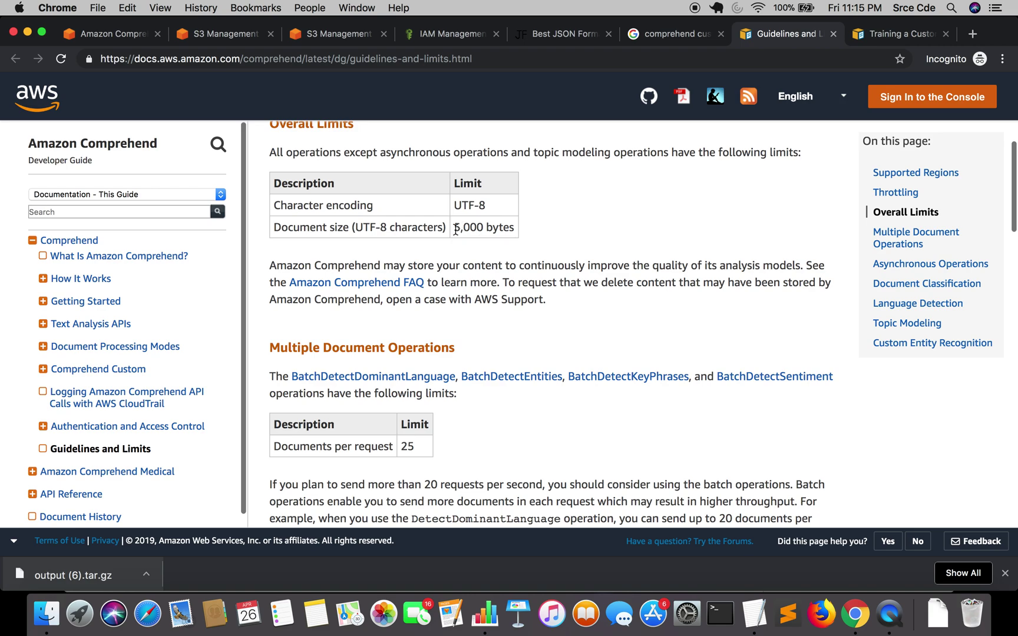
drag(454, 228, 527, 233)
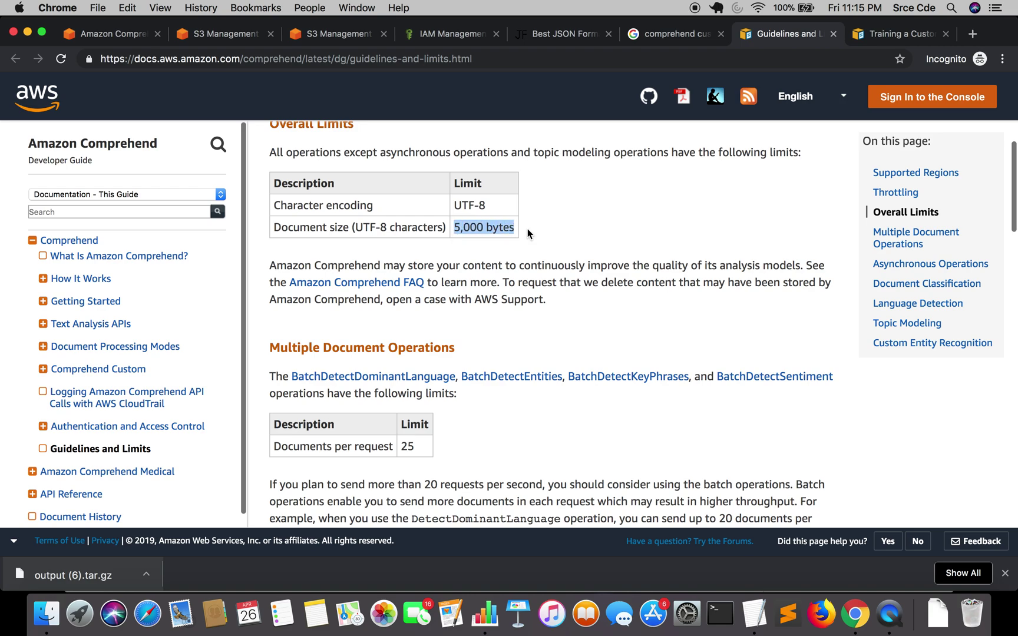
scroll(661, 274, down, 10)
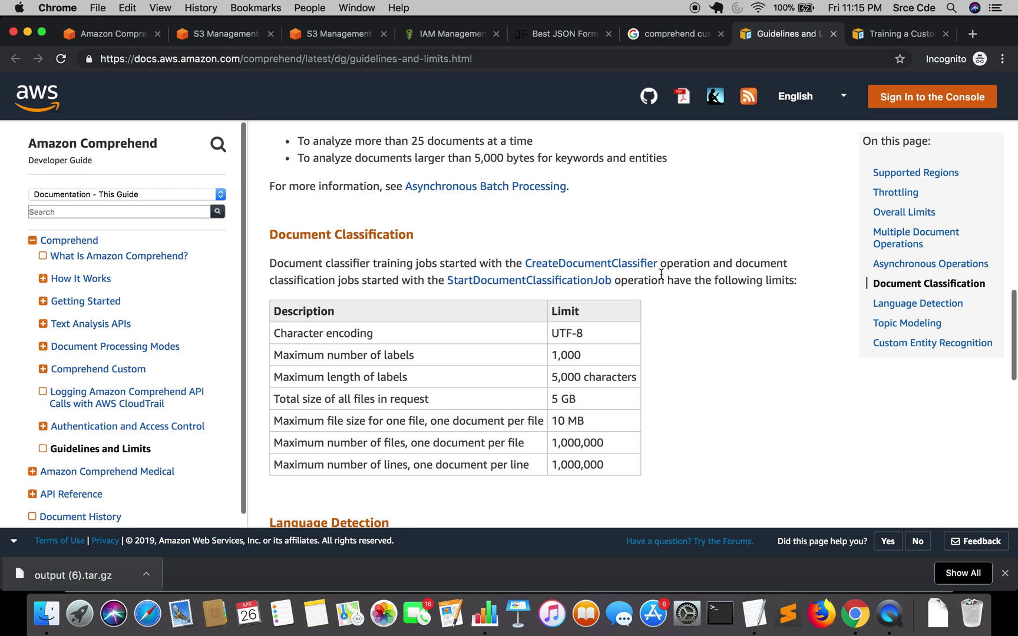
Step: Look through the Training a Custom Classifier page down to its training data section
click(899, 37)
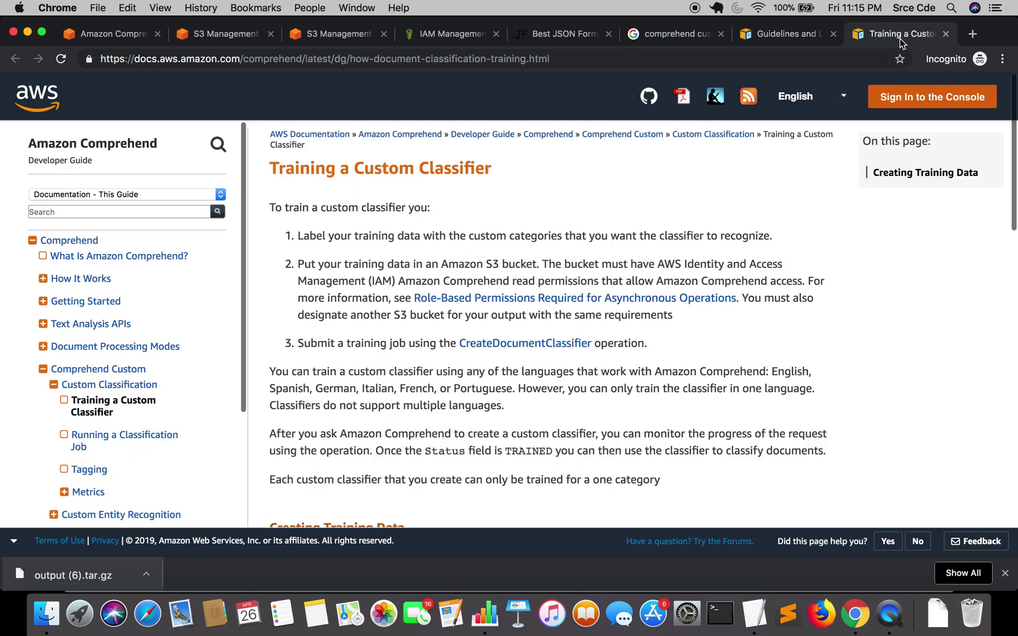
scroll(659, 347, down, 15)
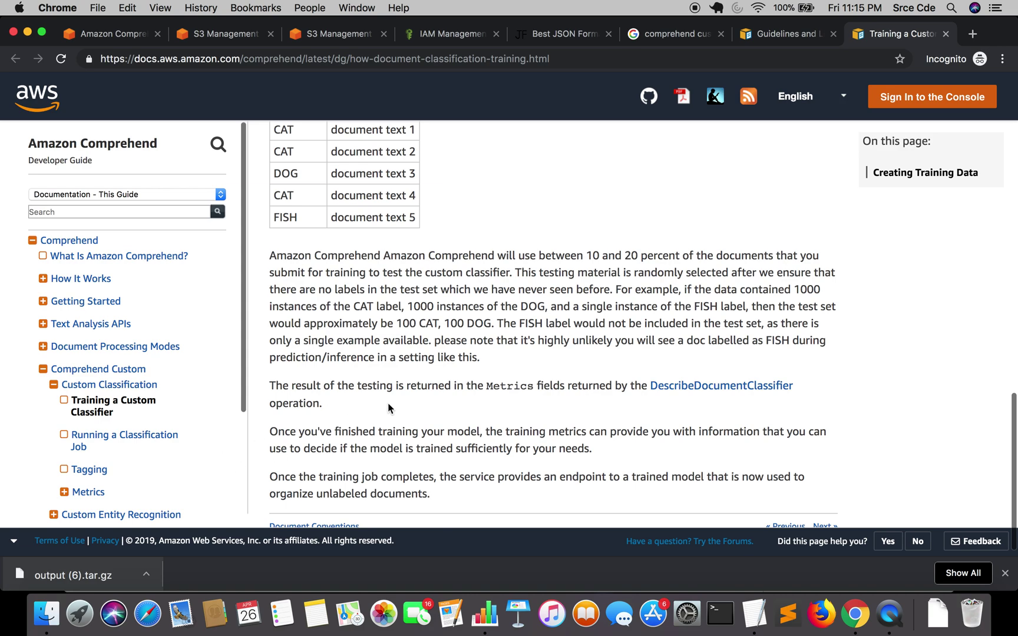
scroll(390, 406, down, 2)
Step: Open the Entity Lists page under Training Custom Entity Recognizers in the developer guide and view its Getting the Best Results section
scroll(171, 459, down, 5)
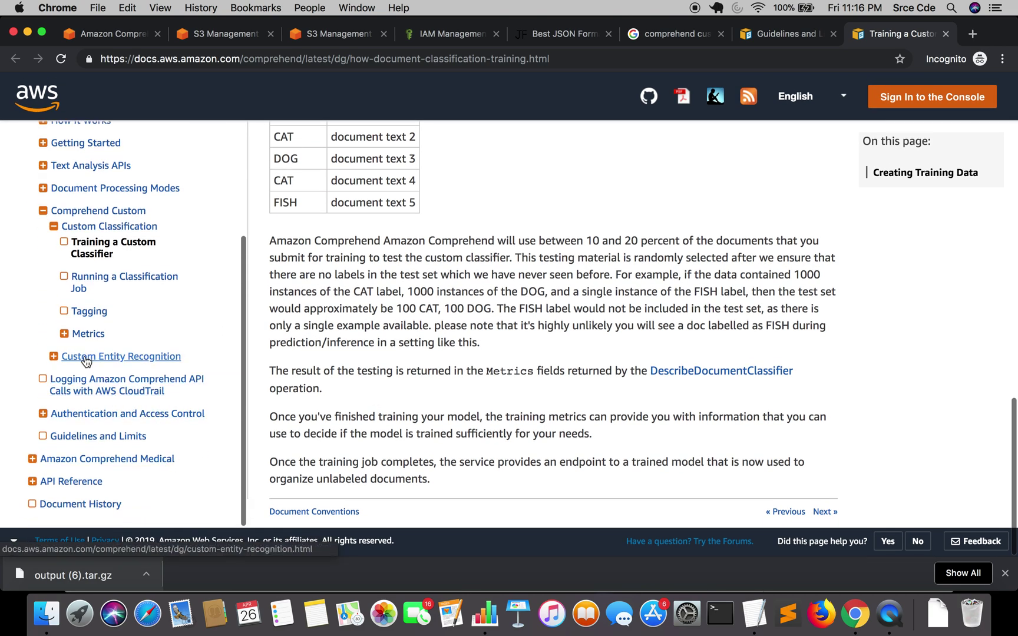
click(53, 357)
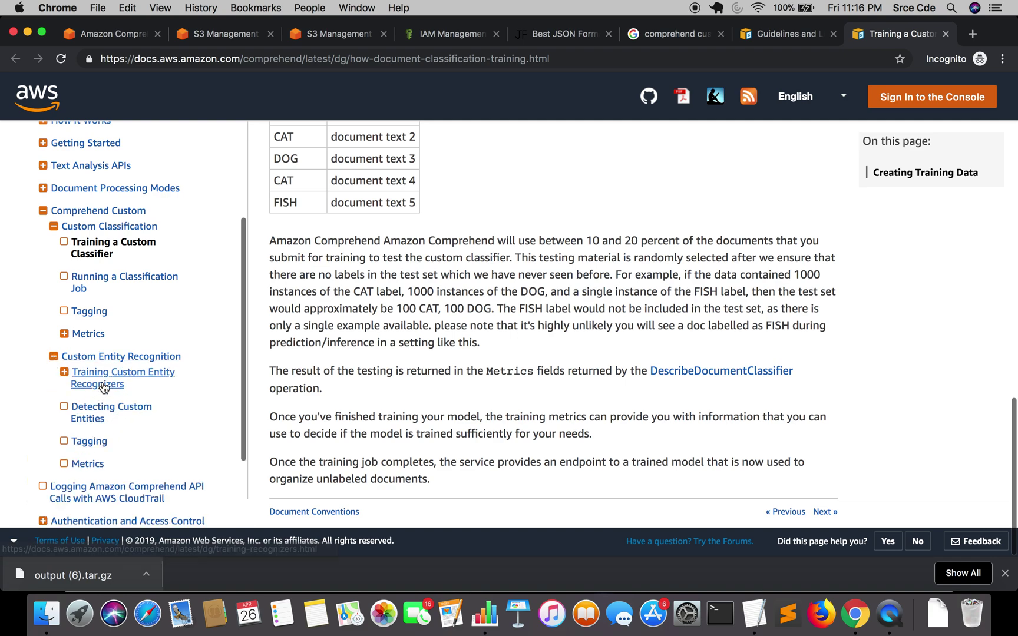
click(63, 372)
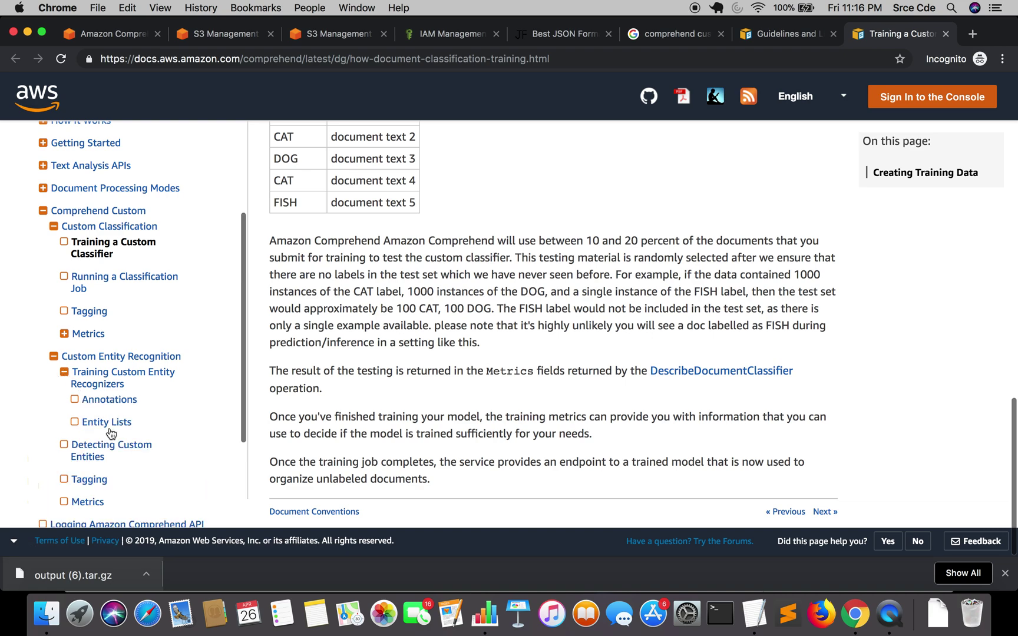
scroll(110, 434, down, 2)
click(91, 361)
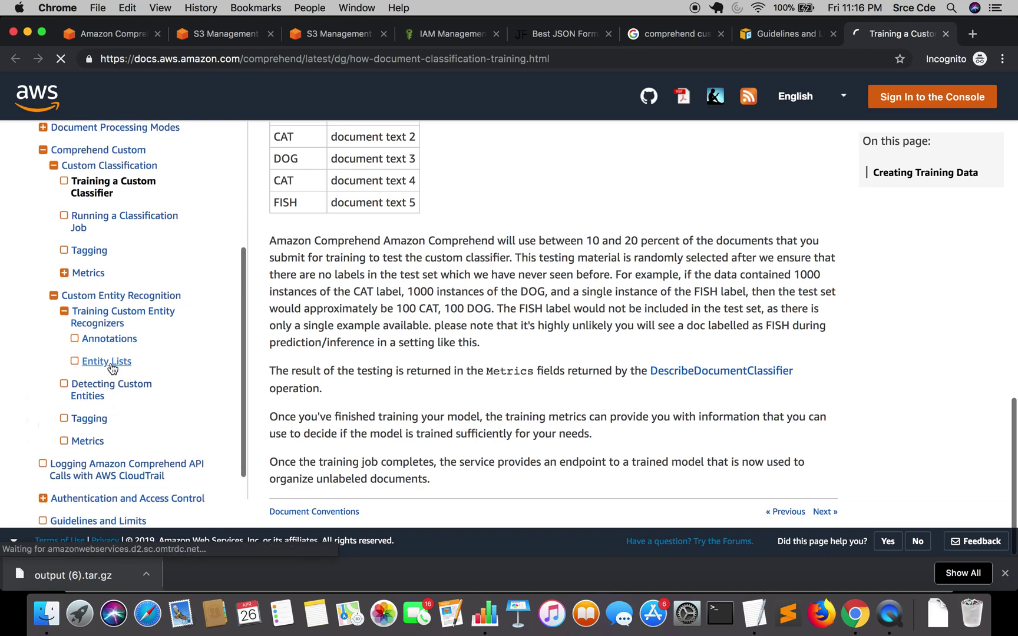
scroll(361, 402, down, 10)
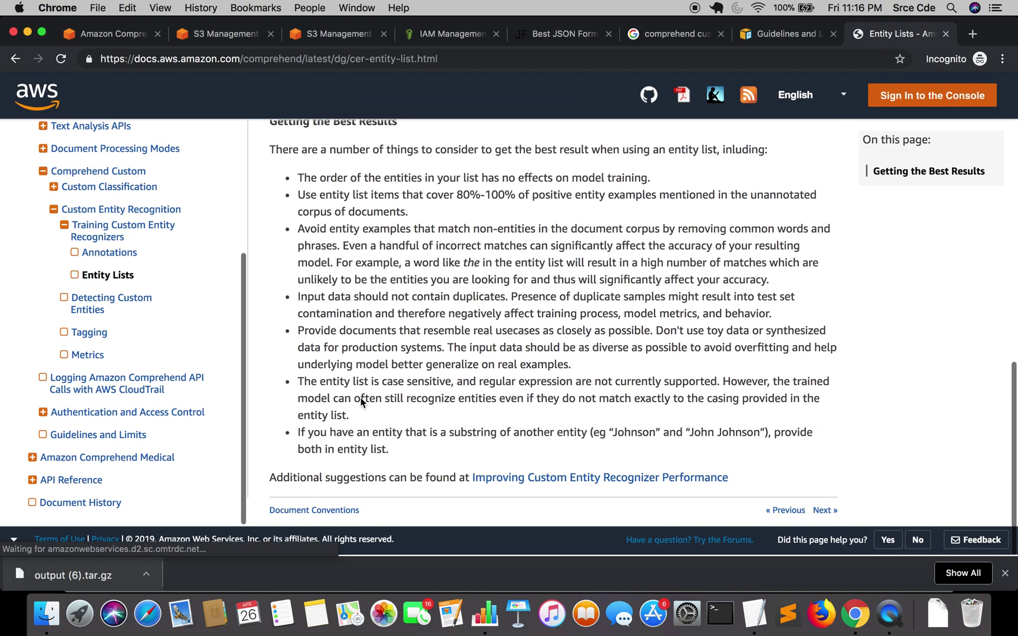
scroll(361, 402, up, 2)
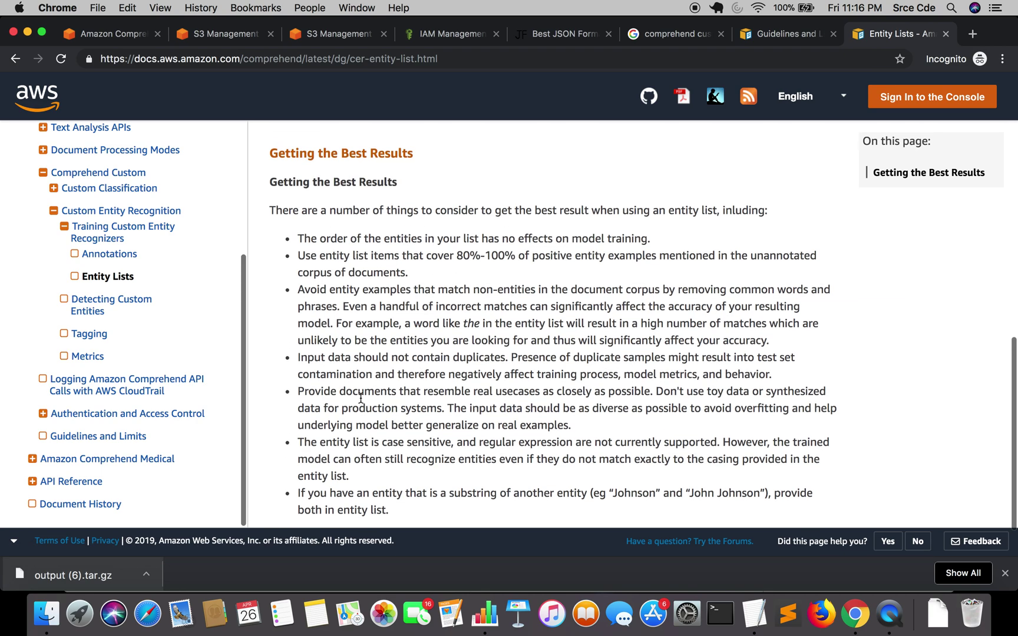